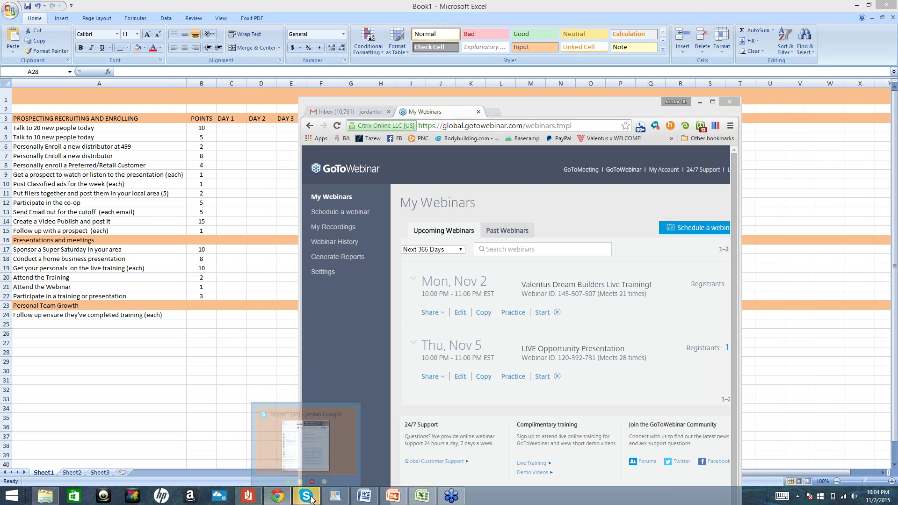
Quit Skype and minimize the browser window that covers the Excel workbook.
{"action": "right_click", "coordinate": [312, 499]}
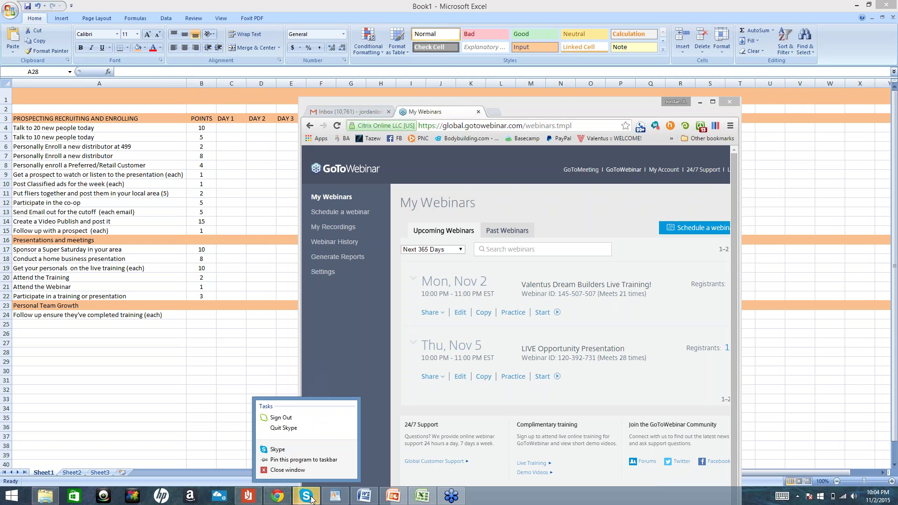
{"action": "left_click", "coordinate": [302, 430]}
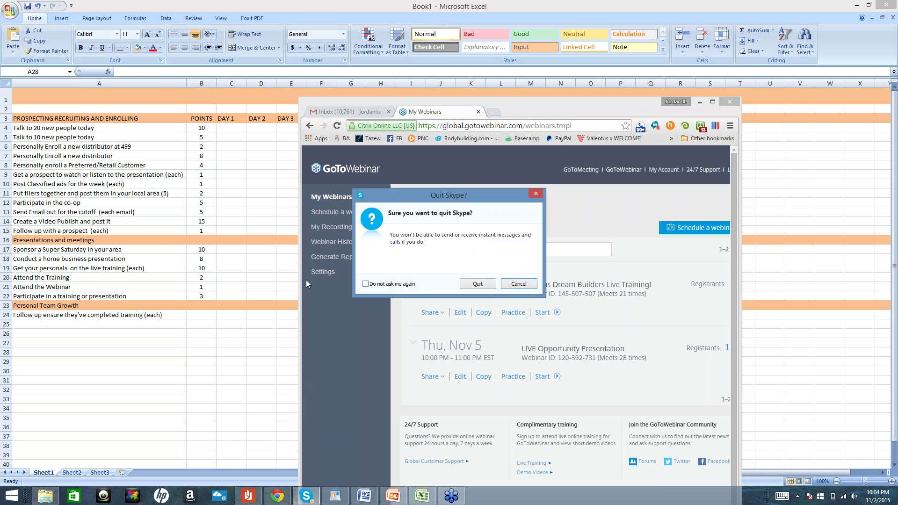
{"action": "left_click", "coordinate": [468, 285]}
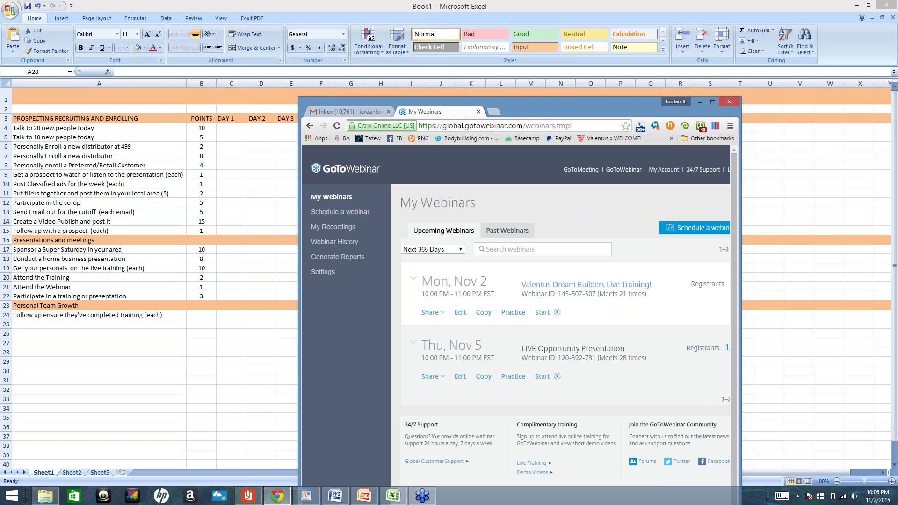
{"action": "left_click", "coordinate": [700, 102]}
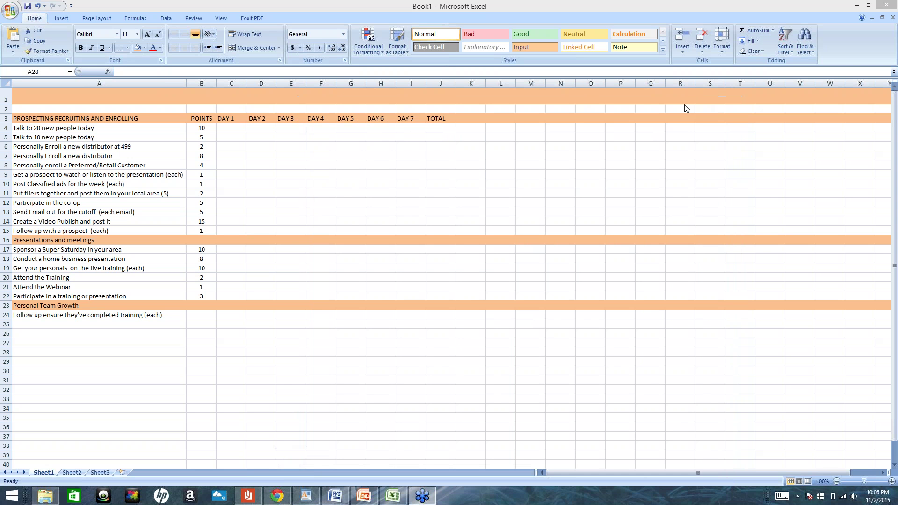
Enter "90 DAY BLITZ DAILY ACTION TRACKER FT: 50 POINTS A DAY / PT: 25 POINTS A DAY" as the title in merged cell A1.
{"action": "left_click", "coordinate": [488, 6]}
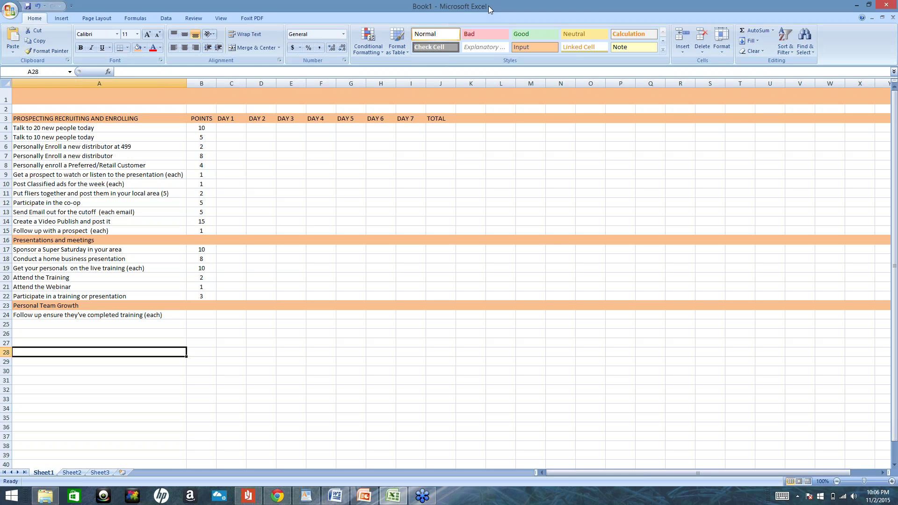
{"action": "double_click", "coordinate": [484, 91]}
{"action": "type", "text": "90 DAY BLITZ DAILY ACTION TRACKER     FT: 50 POINTS A DAY / PT: 25 POINTS A DAY"}
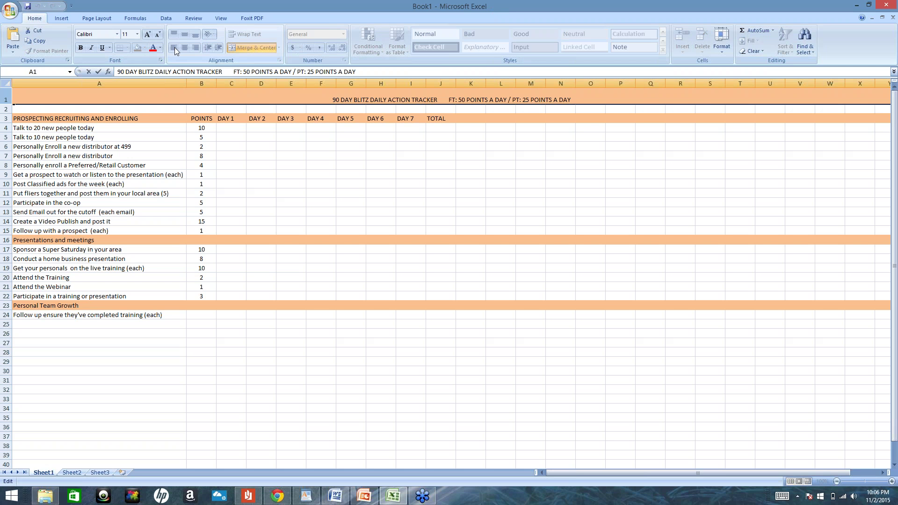
Enlarge the whole title text in cell A1 to 14 pt and make it bold.
{"action": "double_click", "coordinate": [352, 99]}
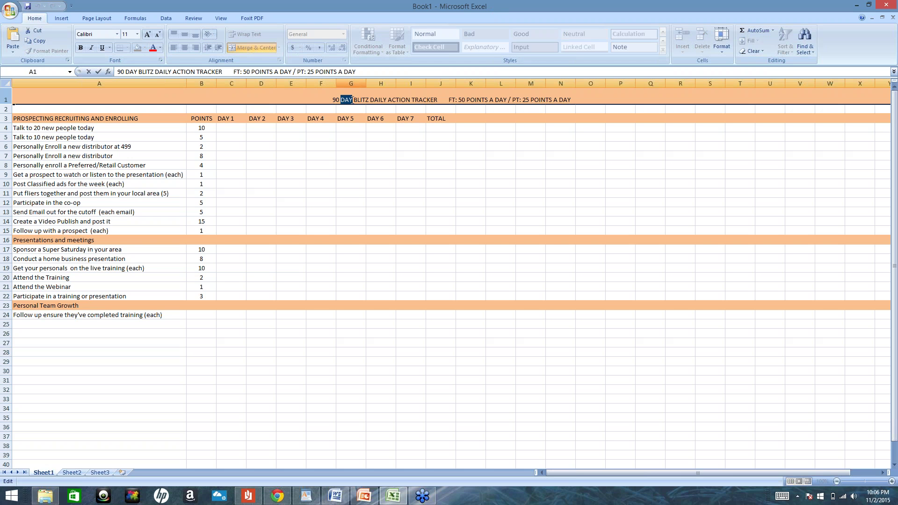
{"action": "left_click", "coordinate": [335, 100]}
{"action": "triple_click", "coordinate": [643, 97]}
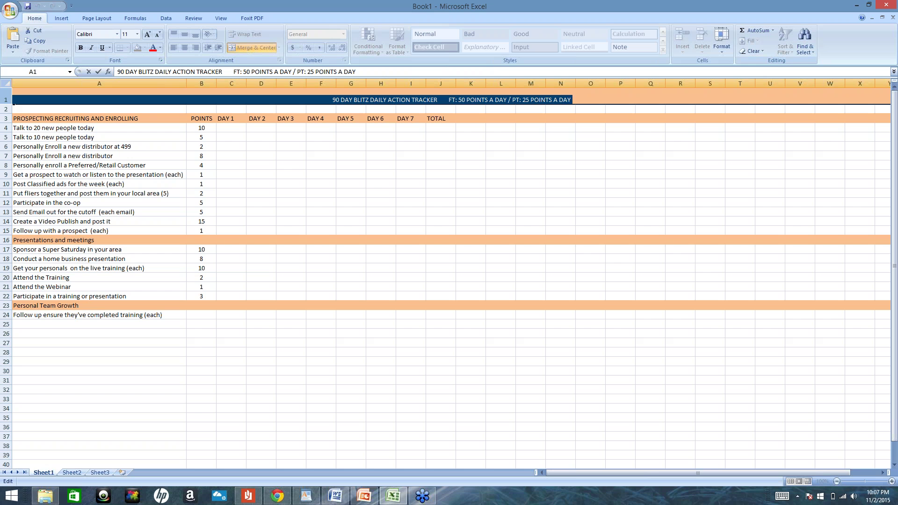
{"action": "left_click", "coordinate": [148, 35]}
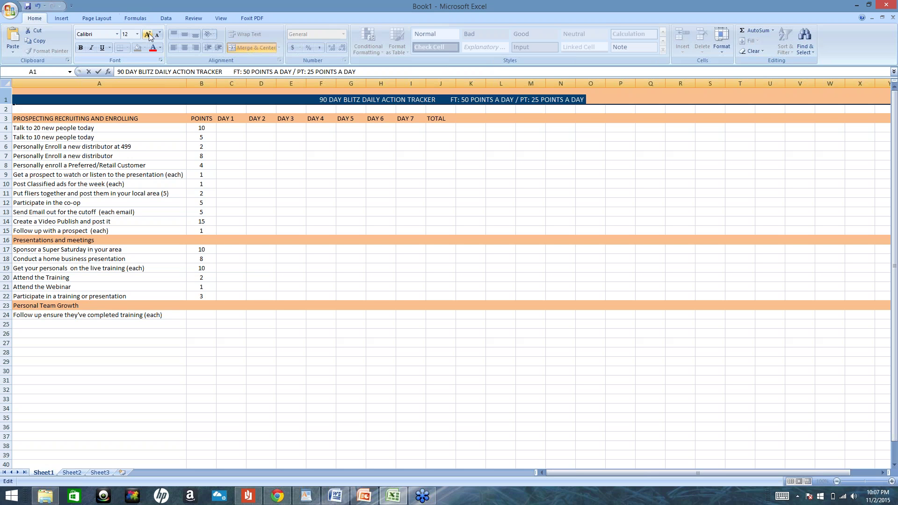
{"action": "left_click", "coordinate": [148, 35]}
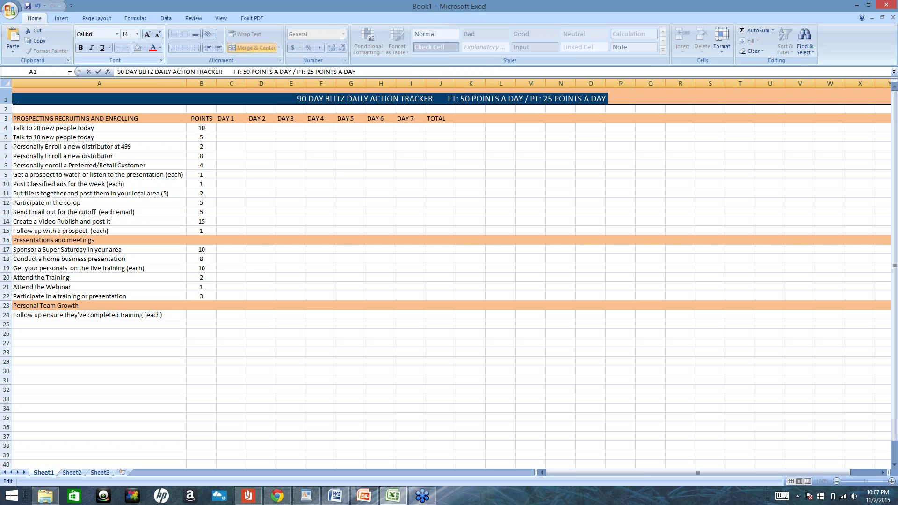
{"action": "left_click", "coordinate": [80, 48]}
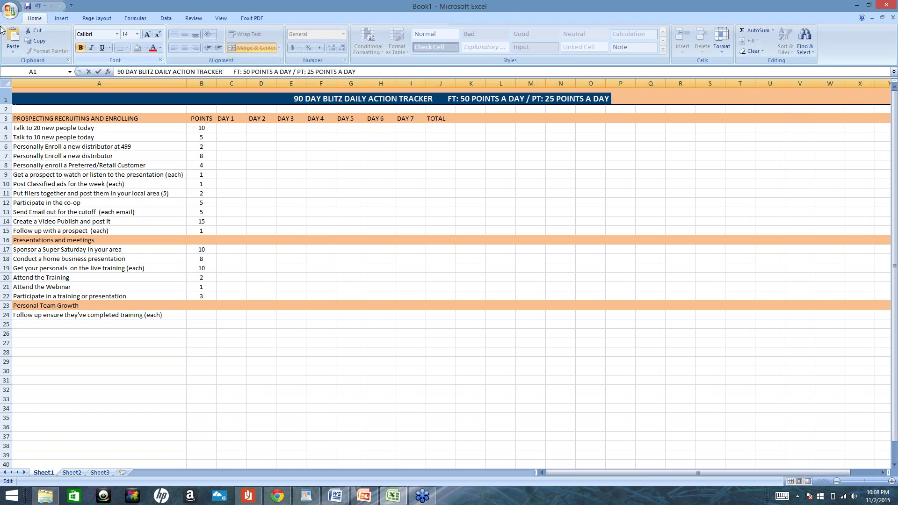
Leave the title cell, undo the last action and reopen cell A1 for editing.
{"action": "left_click", "coordinate": [398, 295]}
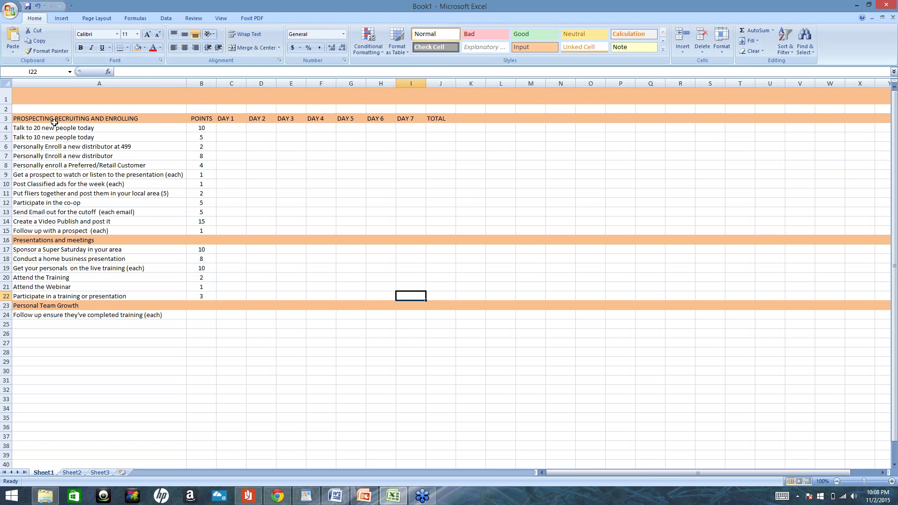
{"action": "key", "text": "ctrl+z"}
{"action": "double_click", "coordinate": [47, 100]}
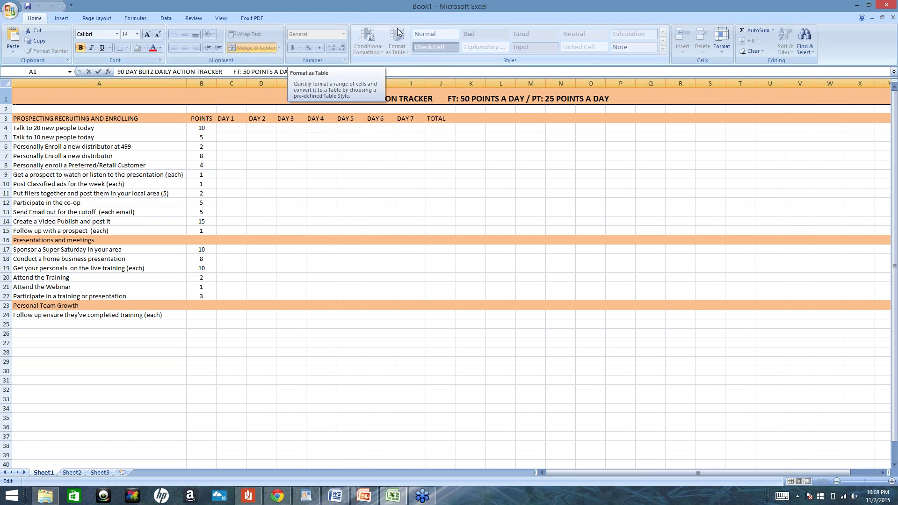
{"action": "left_click", "coordinate": [278, 496]}
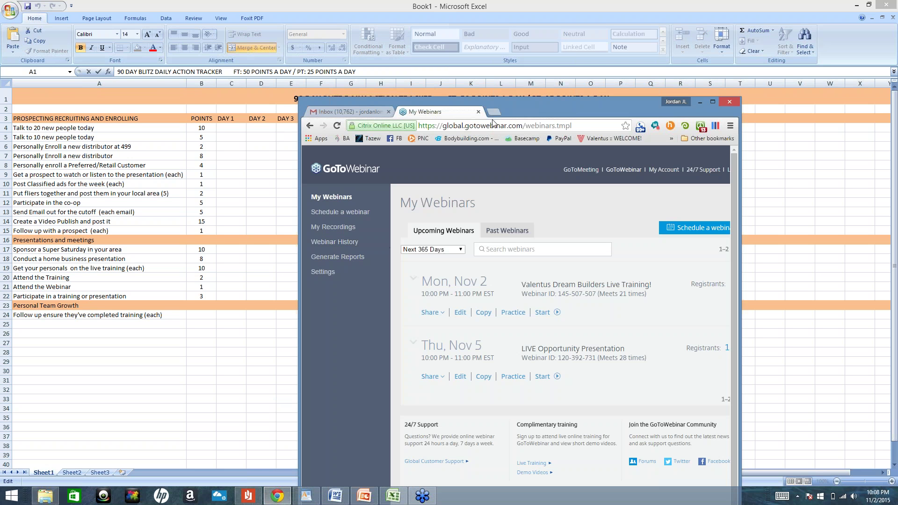
{"action": "left_click", "coordinate": [496, 113]}
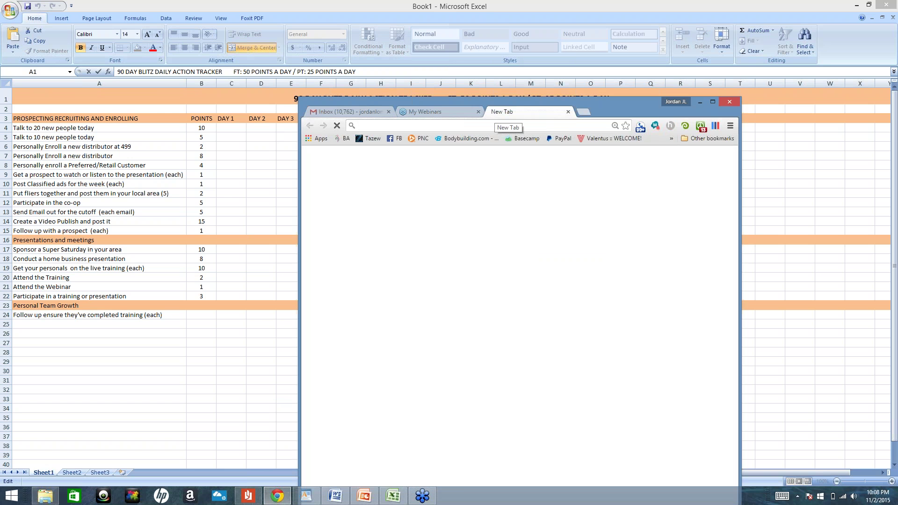
{"action": "type", "text": "www."}
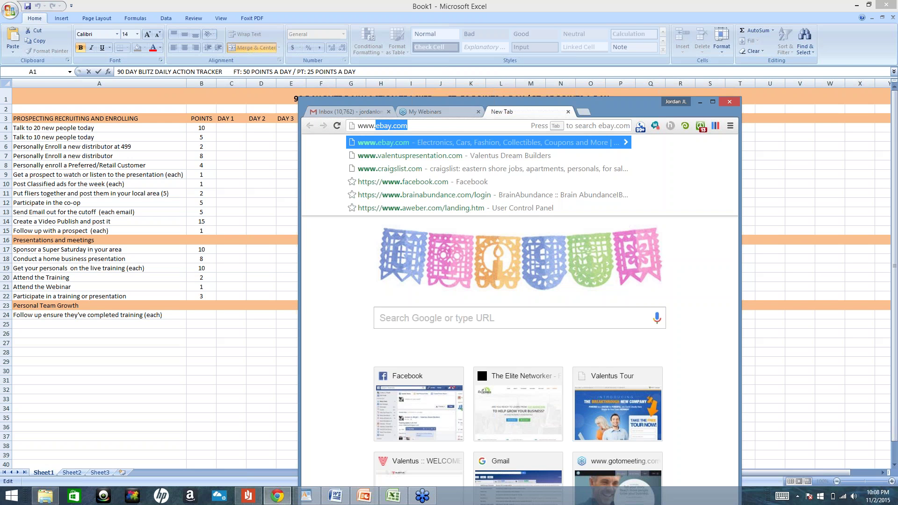
{"action": "type", "text": "v"}
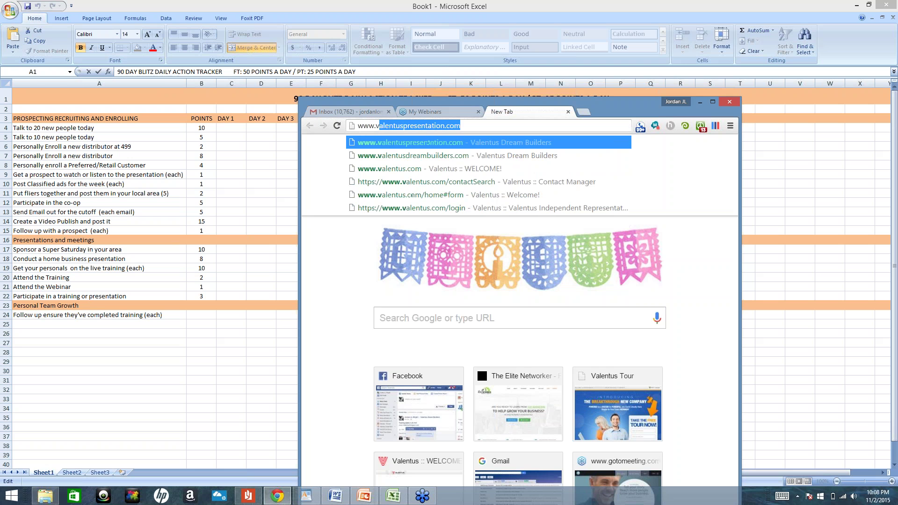
{"action": "type", "text": "alentusdre"}
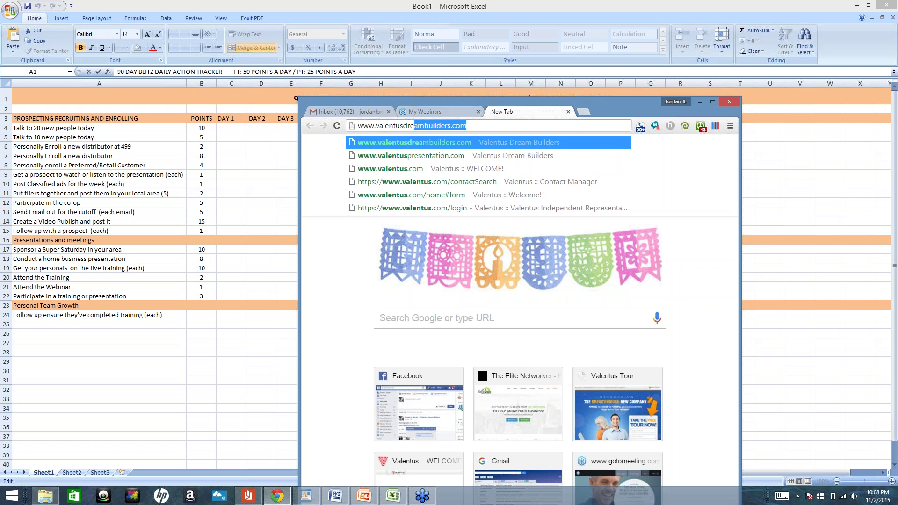
{"action": "key", "text": "Return"}
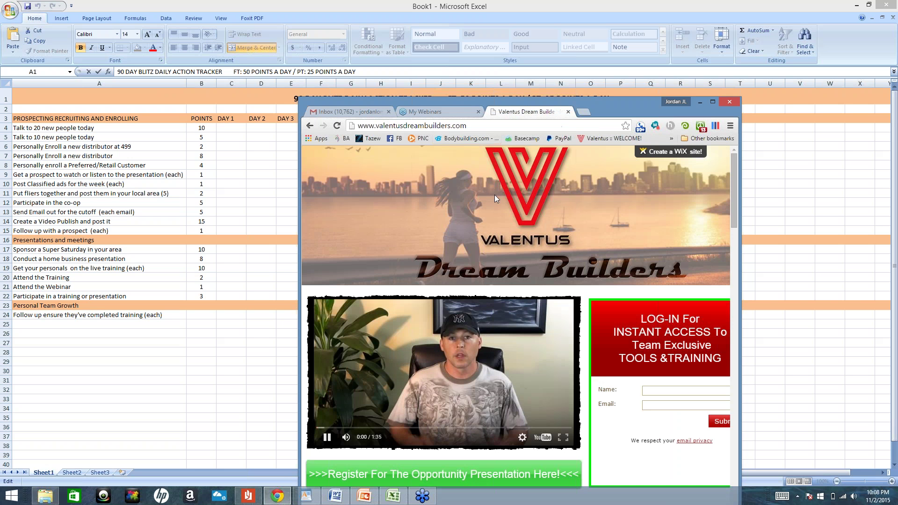
{"action": "left_click", "coordinate": [715, 102]}
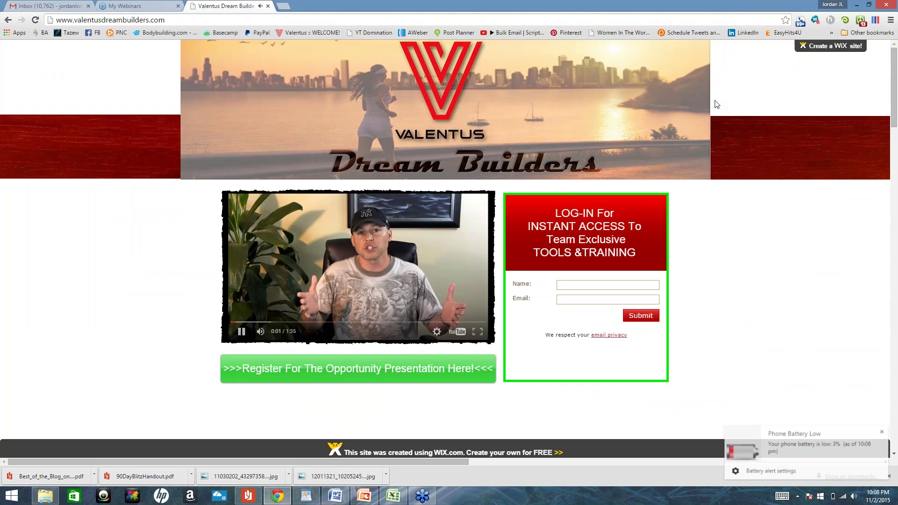
{"action": "left_click", "coordinate": [364, 253]}
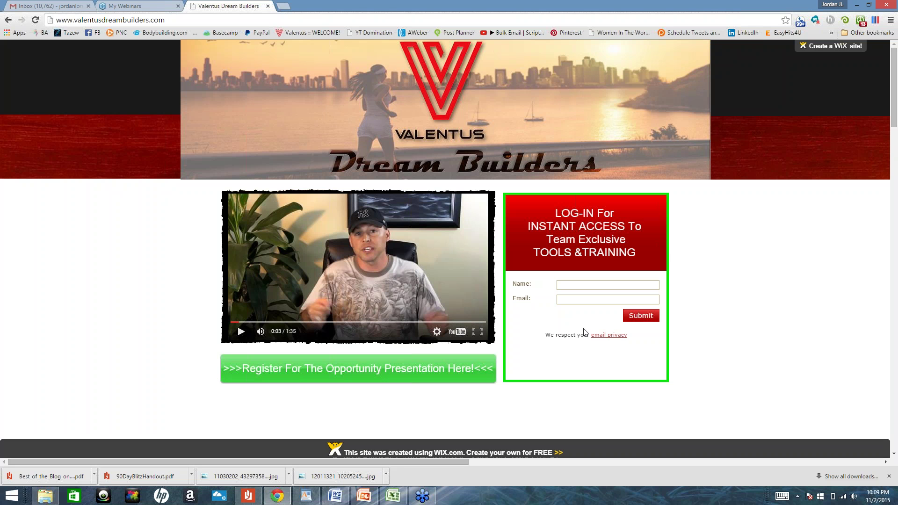
Fill the team tools and training log-in form with the member's saved name and e-mail, and submit it.
{"action": "left_click", "coordinate": [573, 286]}
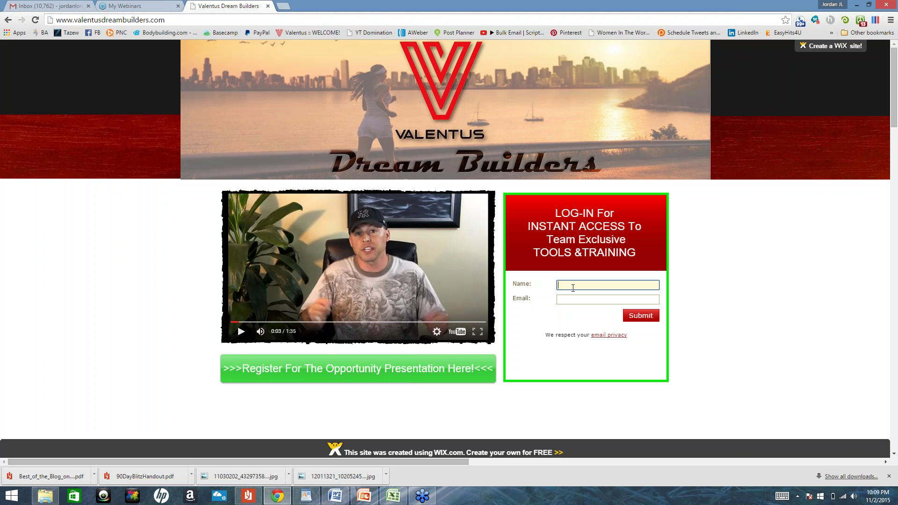
{"action": "key", "text": "Down"}
{"action": "key", "text": "Down"}
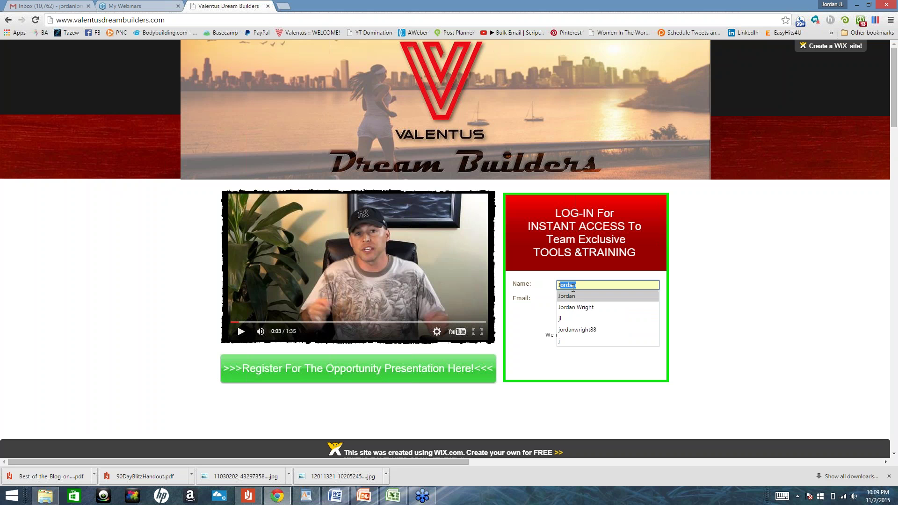
{"action": "key", "text": "Return"}
{"action": "key", "text": "Tab"}
{"action": "type", "text": "j"}
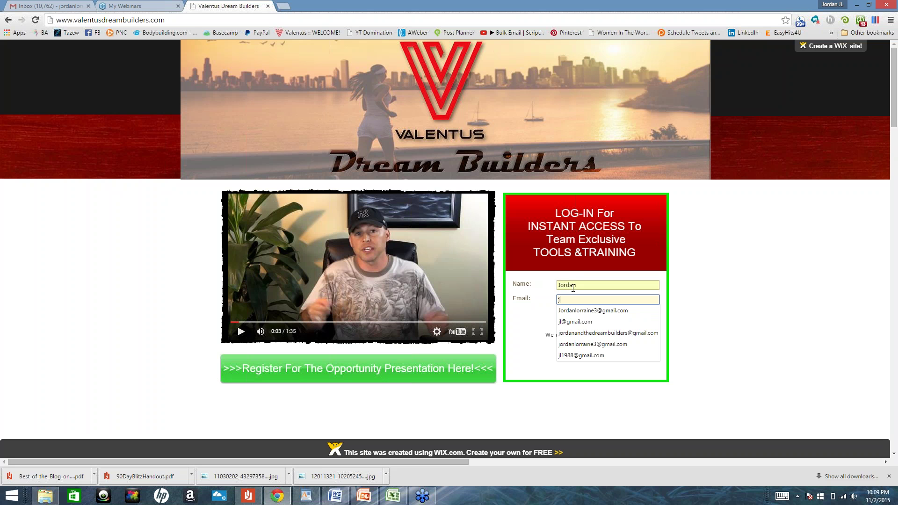
{"action": "key", "text": "Down"}
{"action": "key", "text": "Return"}
{"action": "key", "text": "Return"}
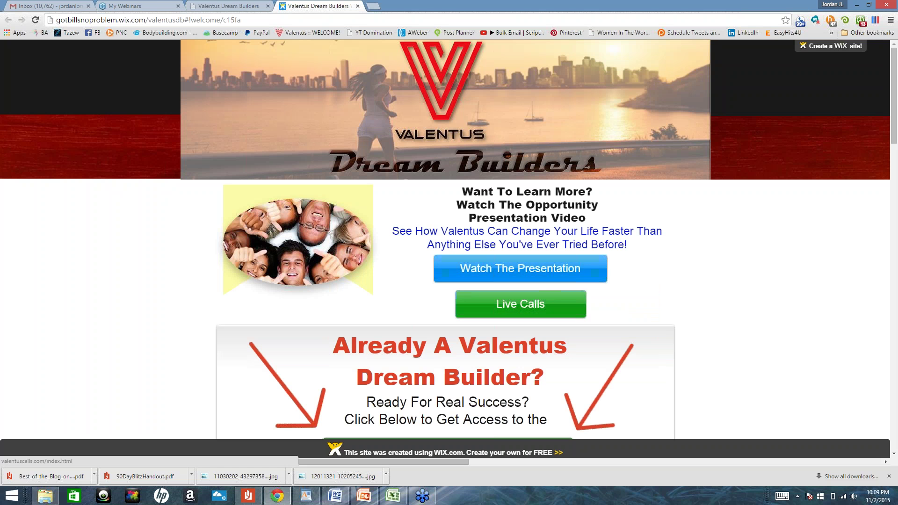
Open the Members Only Area from the welcome page and dismiss the low-battery warning.
{"action": "scroll", "coordinate": [206, 325], "scroll_direction": "down", "scroll_amount": 2}
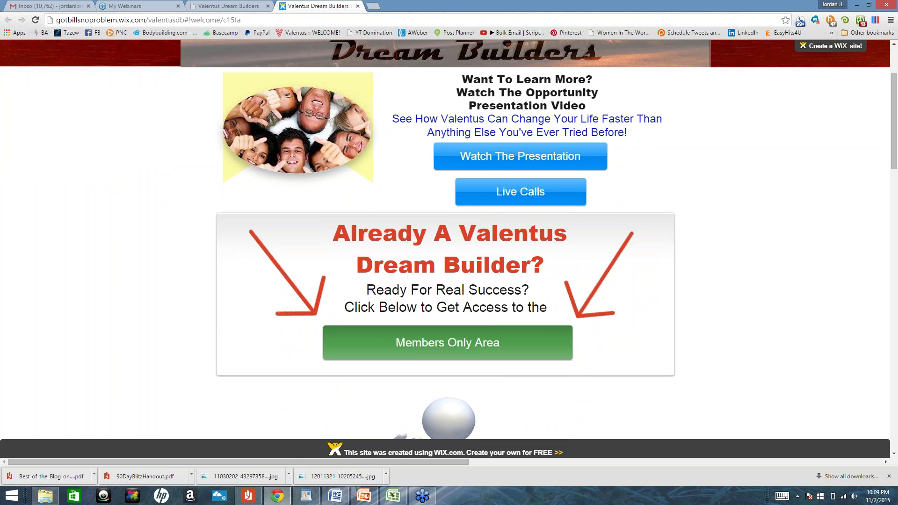
{"action": "left_click", "coordinate": [447, 343]}
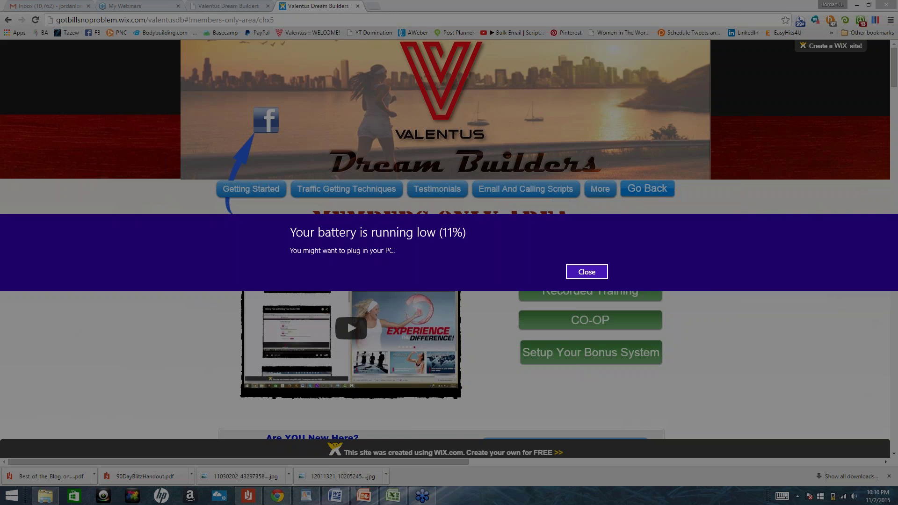
{"action": "left_click", "coordinate": [587, 272]}
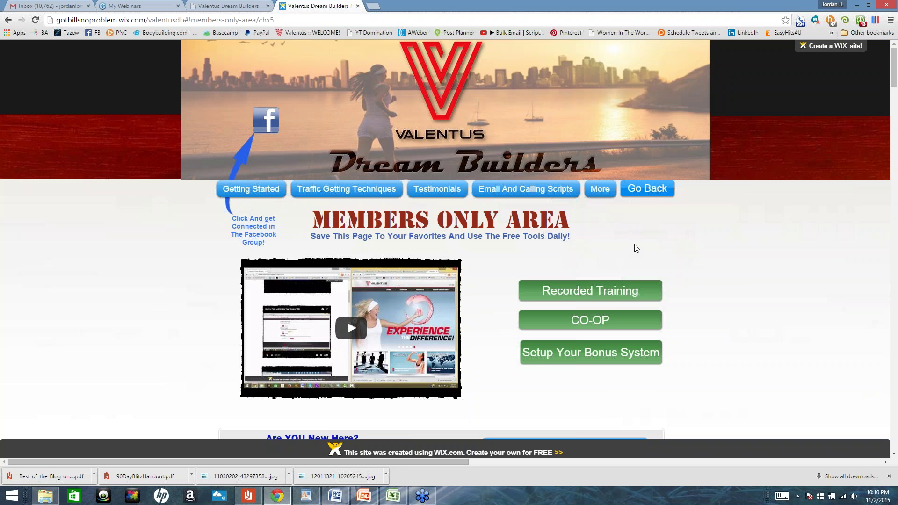
Open the Getting Started Training page from the members area and view its first setup videos.
{"action": "scroll", "coordinate": [636, 248], "scroll_direction": "down", "scroll_amount": 2}
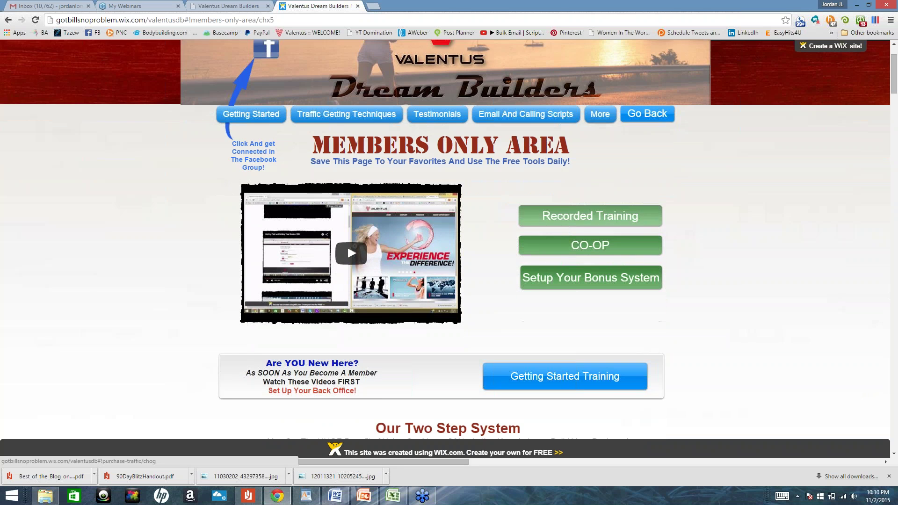
{"action": "scroll", "coordinate": [635, 220], "scroll_direction": "down", "scroll_amount": 1}
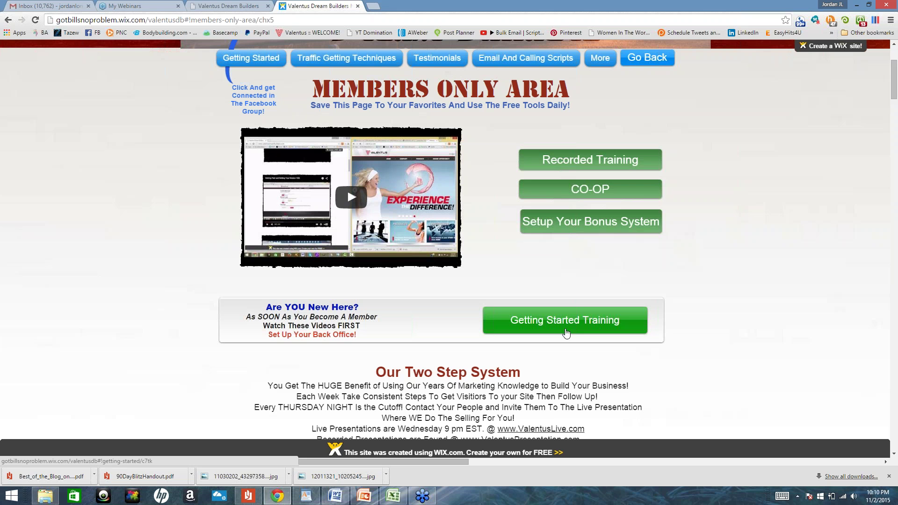
{"action": "left_click", "coordinate": [372, 500]}
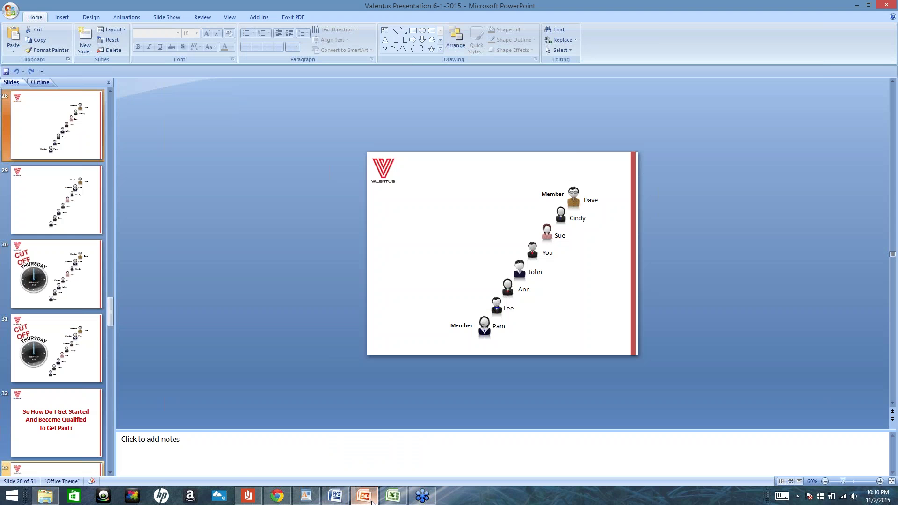
{"action": "left_click", "coordinate": [372, 501]}
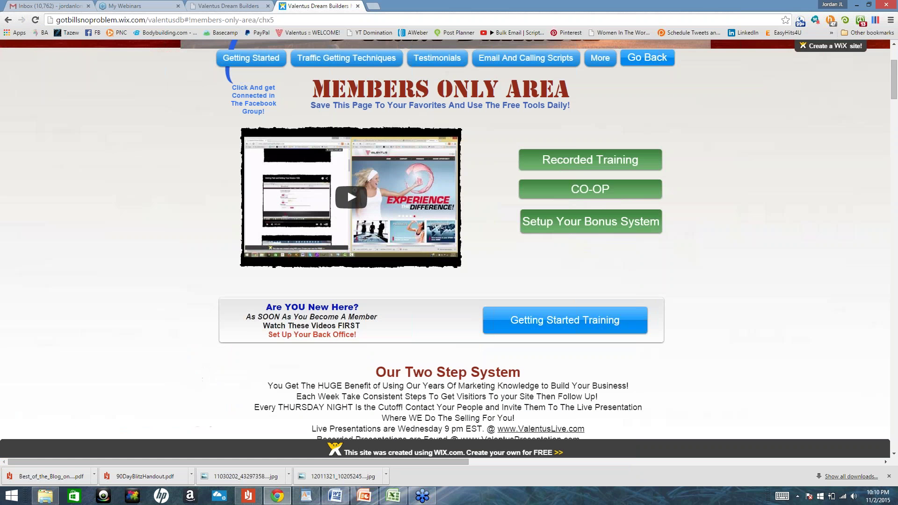
{"action": "mouse_move", "coordinate": [424, 502]}
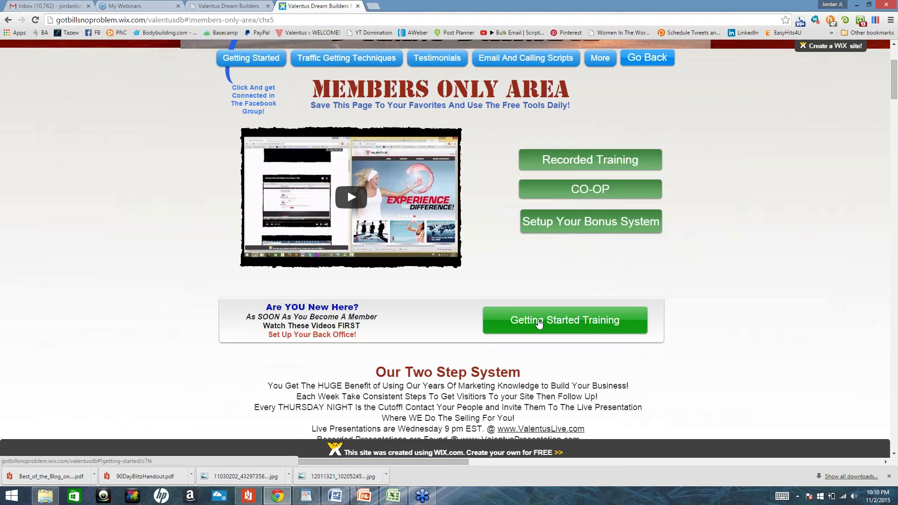
{"action": "left_click", "coordinate": [540, 323]}
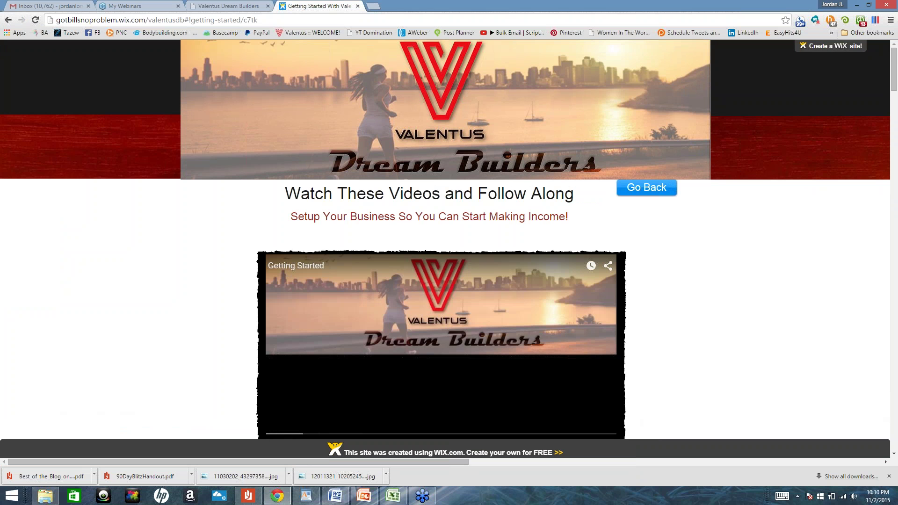
{"action": "scroll", "coordinate": [445, 239], "scroll_direction": "down", "scroll_amount": 3}
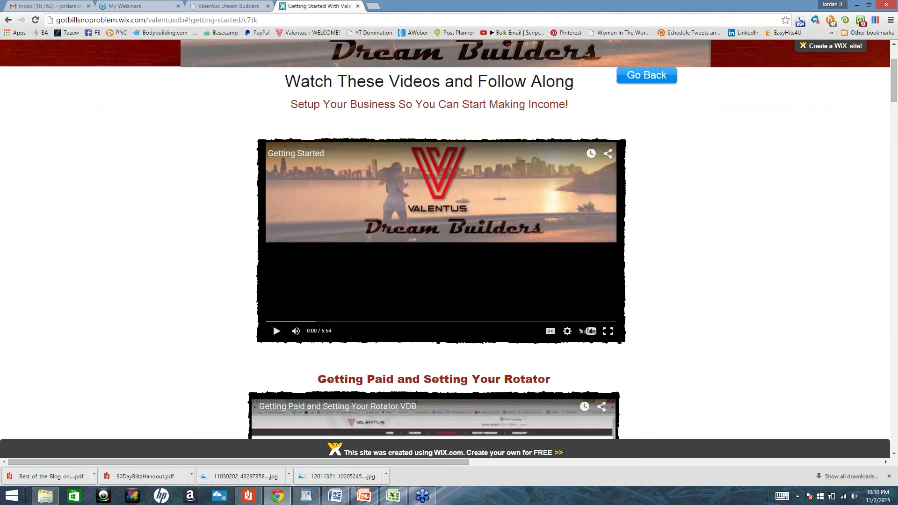
Review the rest of the Getting Started Training page, including the rotator, custom system and domain videos, sample emails and subject lines.
{"action": "scroll", "coordinate": [445, 239], "scroll_direction": "down", "scroll_amount": 5}
{"action": "scroll", "coordinate": [445, 239], "scroll_direction": "down", "scroll_amount": 3}
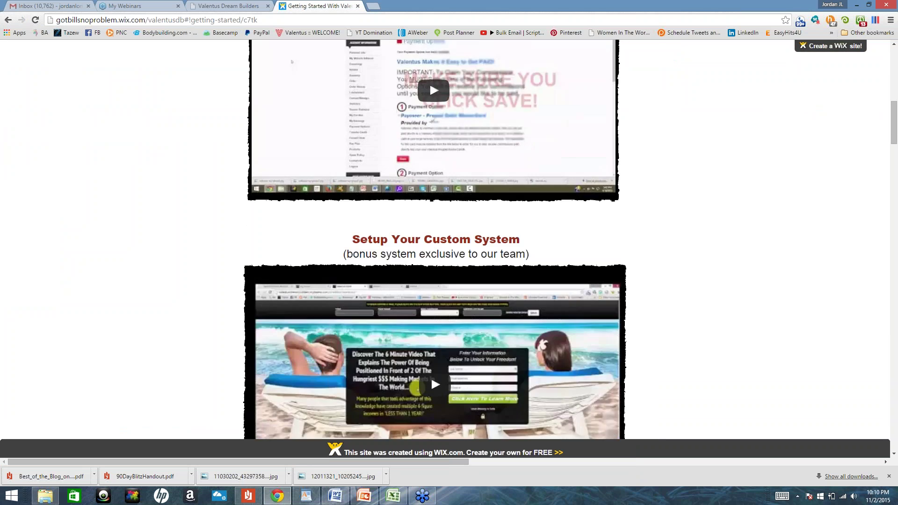
{"action": "scroll", "coordinate": [435, 239], "scroll_direction": "down", "scroll_amount": 2}
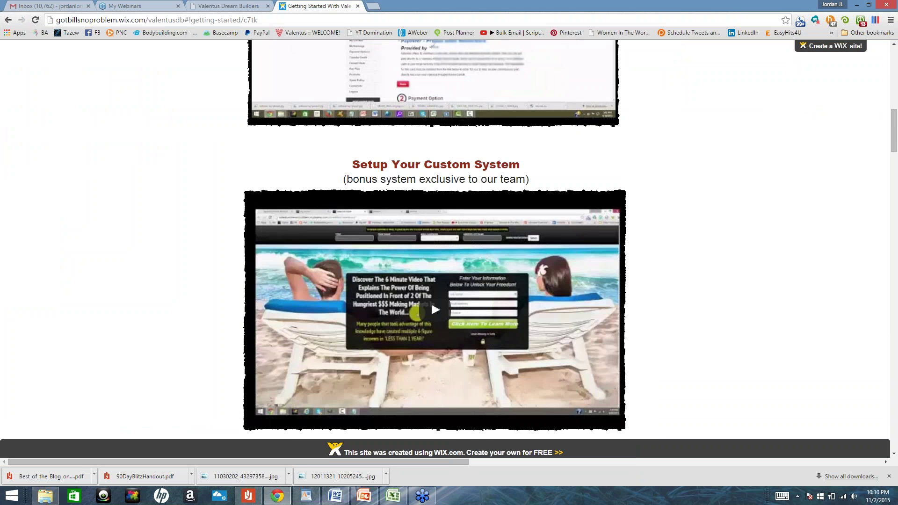
{"action": "scroll", "coordinate": [435, 239], "scroll_direction": "down", "scroll_amount": 1}
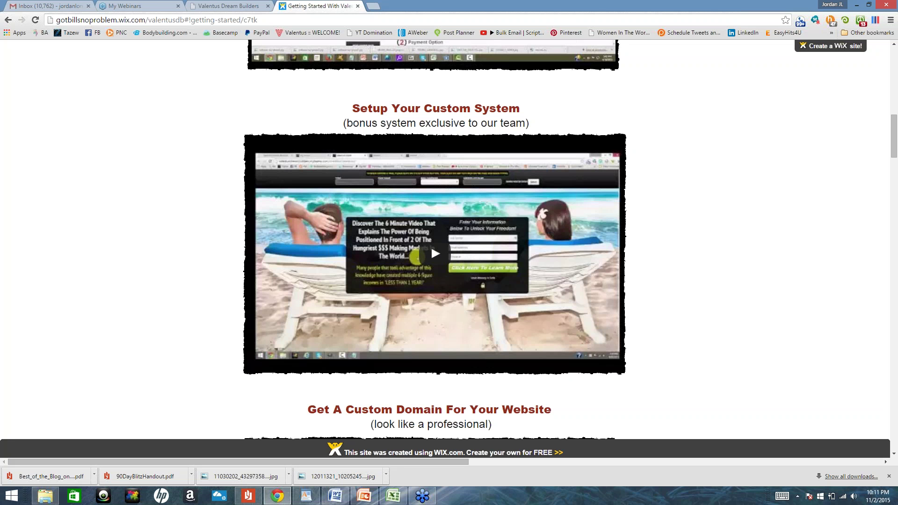
{"action": "scroll", "coordinate": [431, 245], "scroll_direction": "down", "scroll_amount": 10}
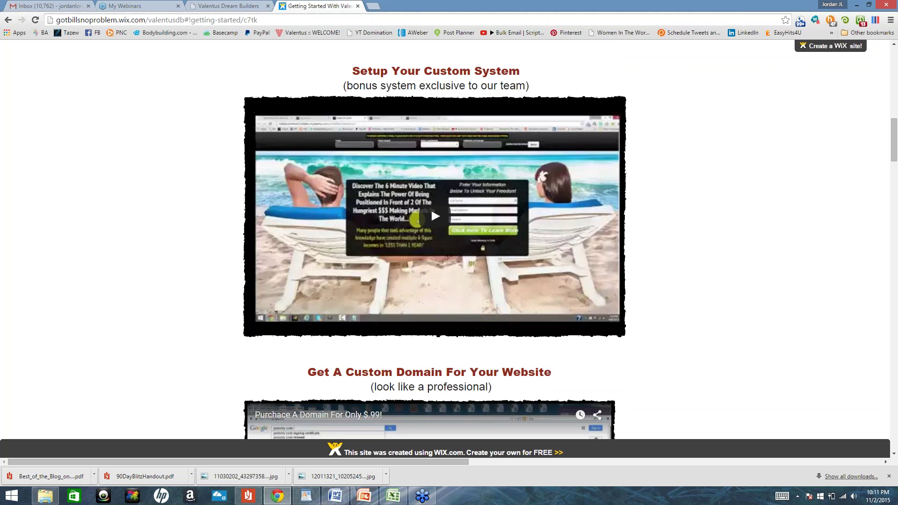
{"action": "scroll", "coordinate": [439, 374], "scroll_direction": "down", "scroll_amount": 15}
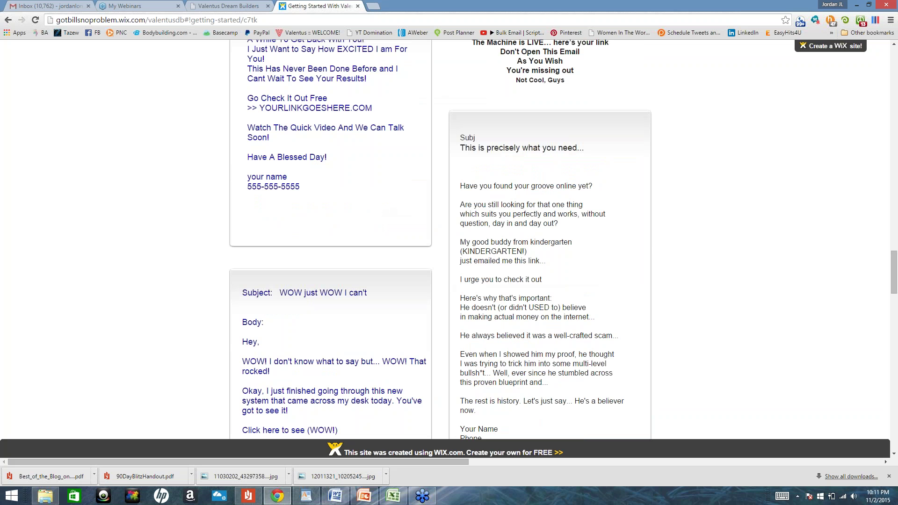
{"action": "scroll", "coordinate": [439, 299], "scroll_direction": "up", "scroll_amount": 15}
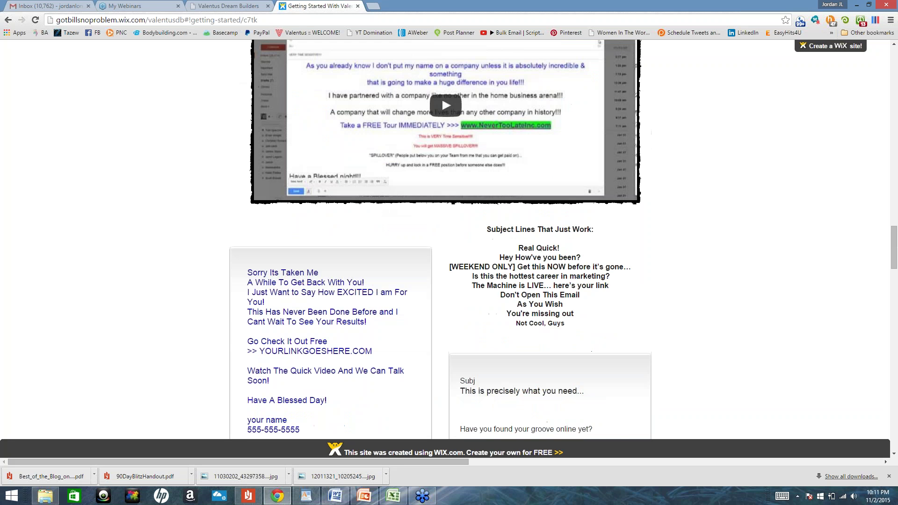
{"action": "scroll", "coordinate": [439, 299], "scroll_direction": "up", "scroll_amount": 20}
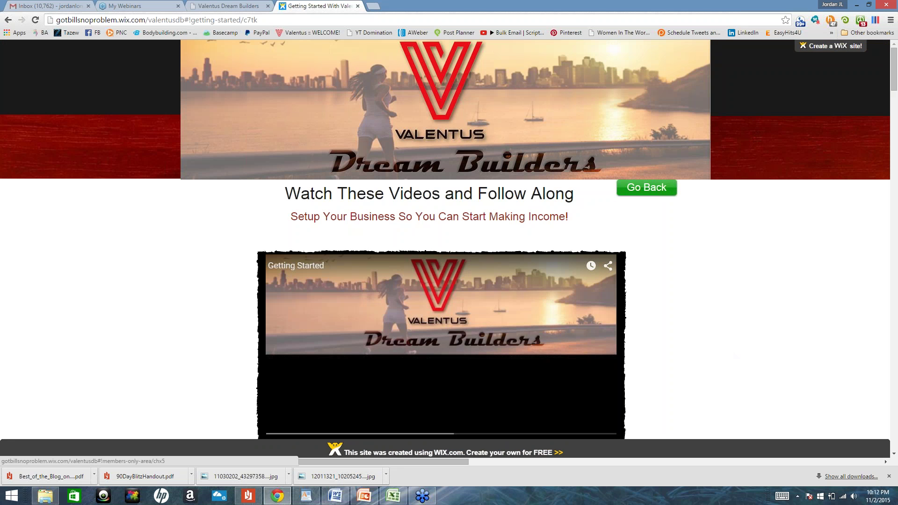
Return to the Members Only Area and take a brief look at the Traffic Getting Techniques page.
{"action": "left_click", "coordinate": [647, 187]}
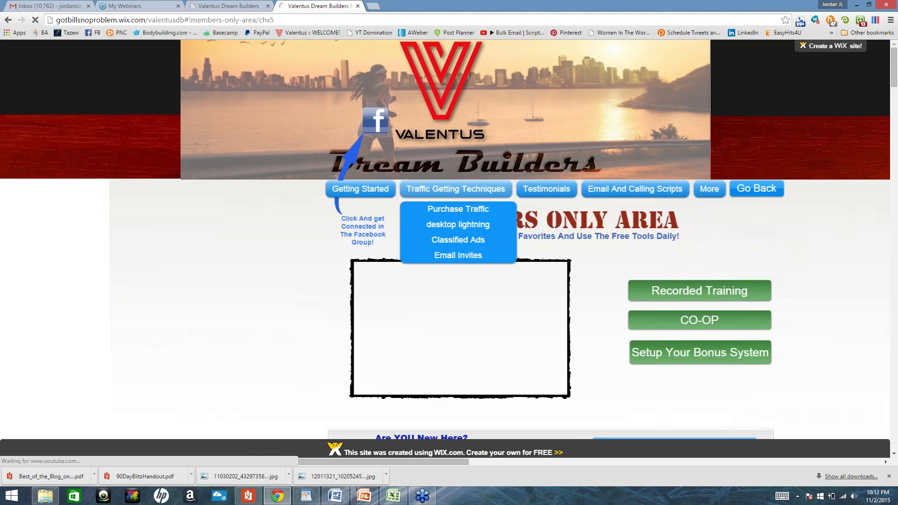
{"action": "left_click", "coordinate": [358, 189]}
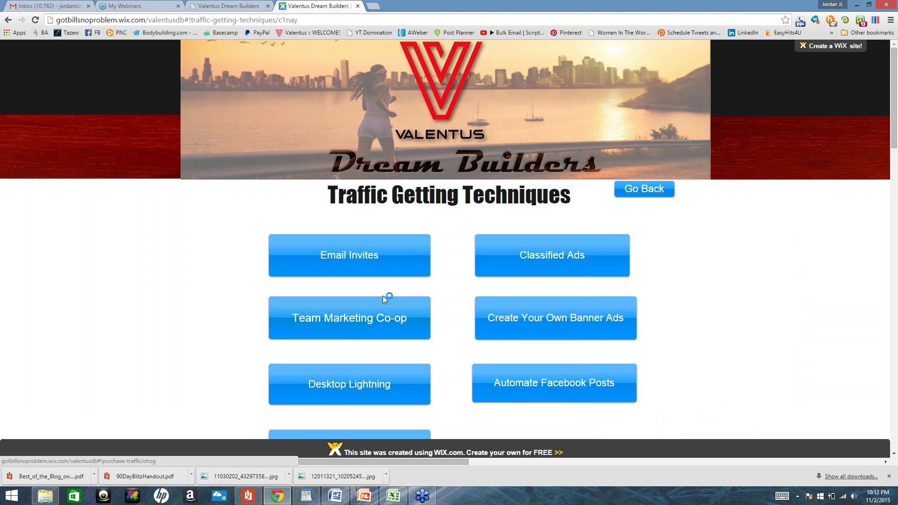
{"action": "left_click", "coordinate": [9, 21]}
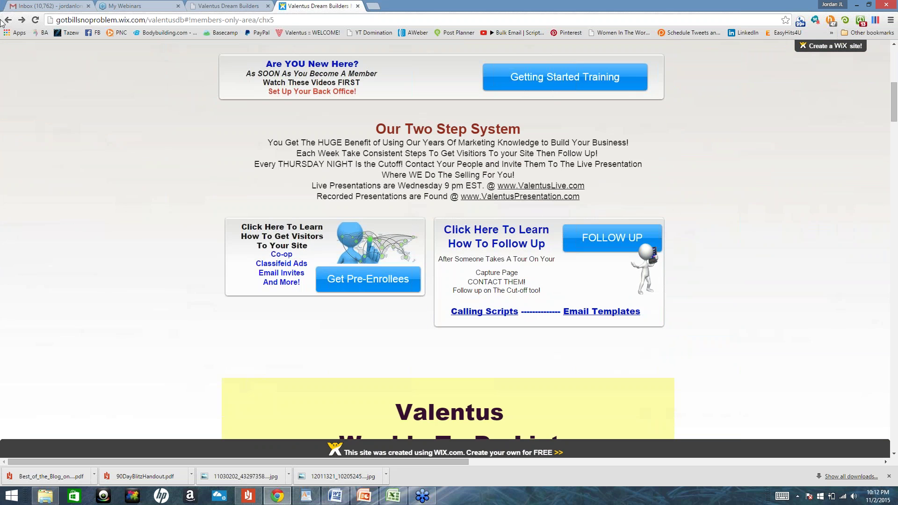
Open the Get Pre-Enrollees page from the two step system section and view all its traffic getting techniques.
{"action": "mouse_move", "coordinate": [26, 221]}
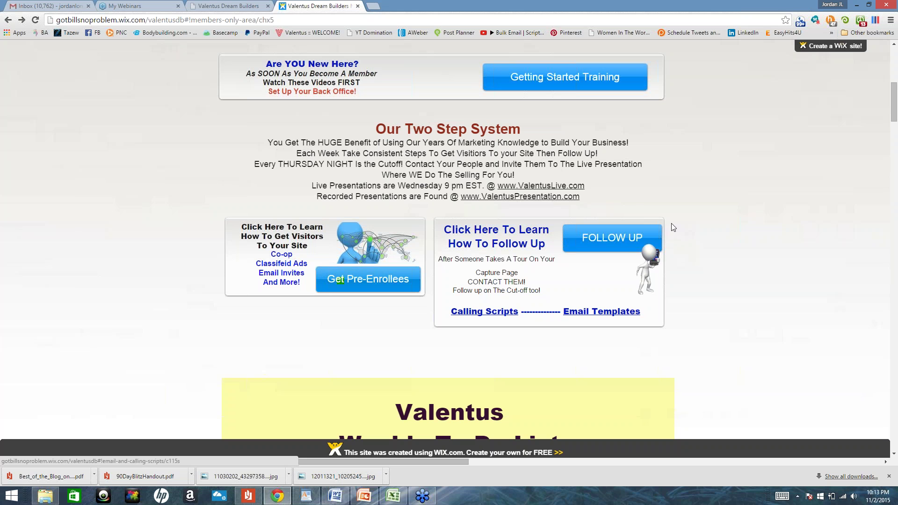
{"action": "left_click", "coordinate": [344, 286]}
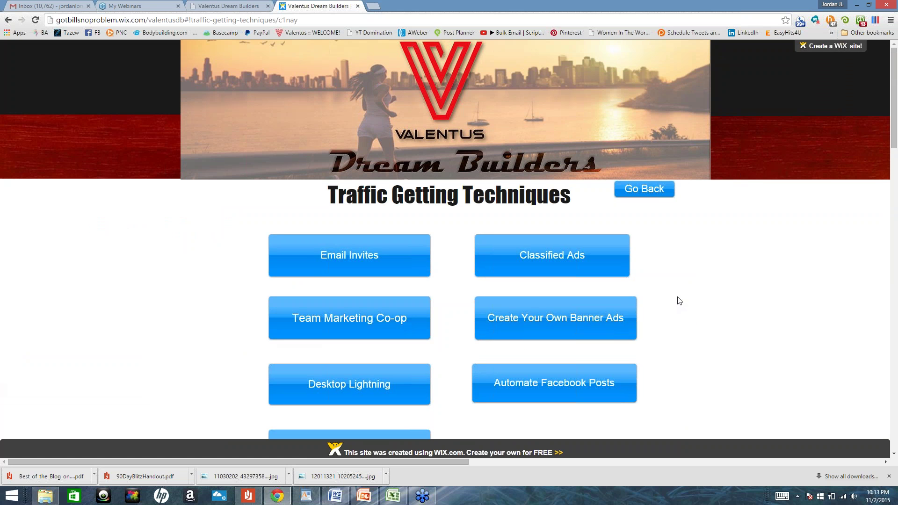
{"action": "scroll", "coordinate": [680, 301], "scroll_direction": "down", "scroll_amount": 2}
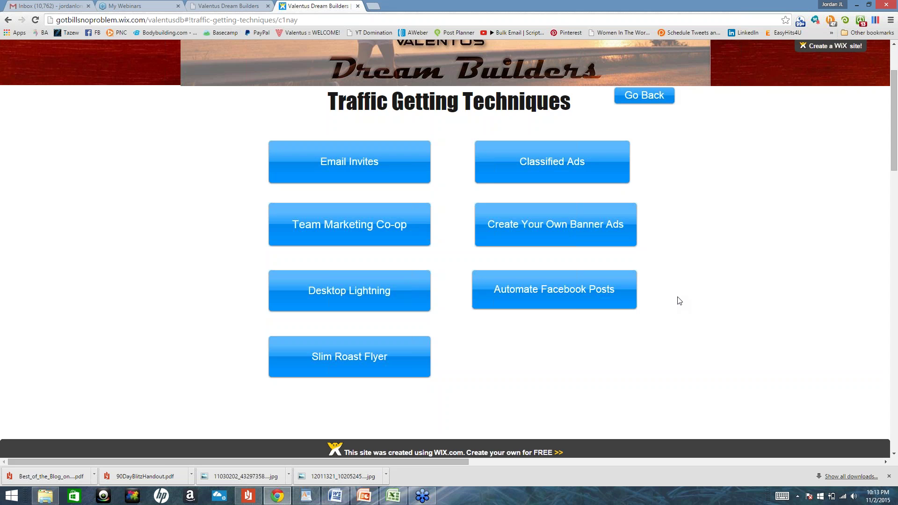
Go back to the Members Only Area, open Calling Scripts through the Follow Up section and read the sample scripts.
{"action": "left_click", "coordinate": [645, 99]}
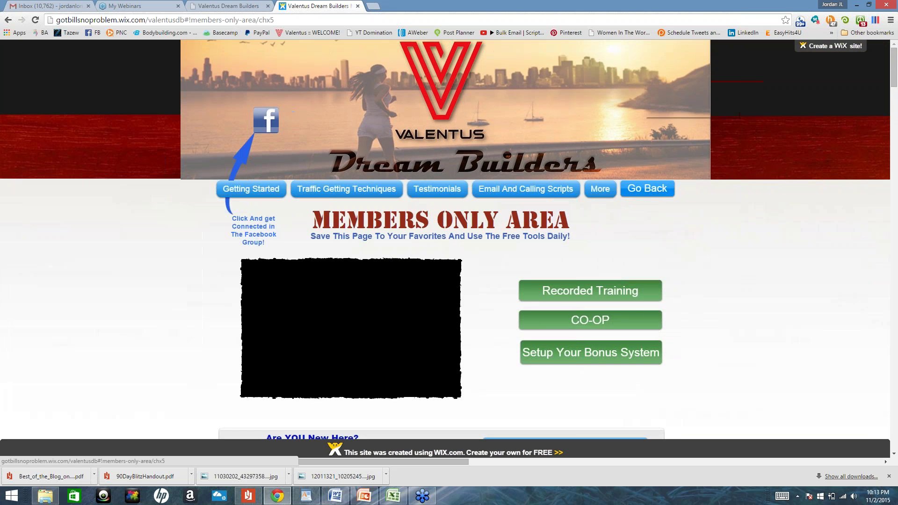
{"action": "scroll", "coordinate": [636, 253], "scroll_direction": "down", "scroll_amount": 8}
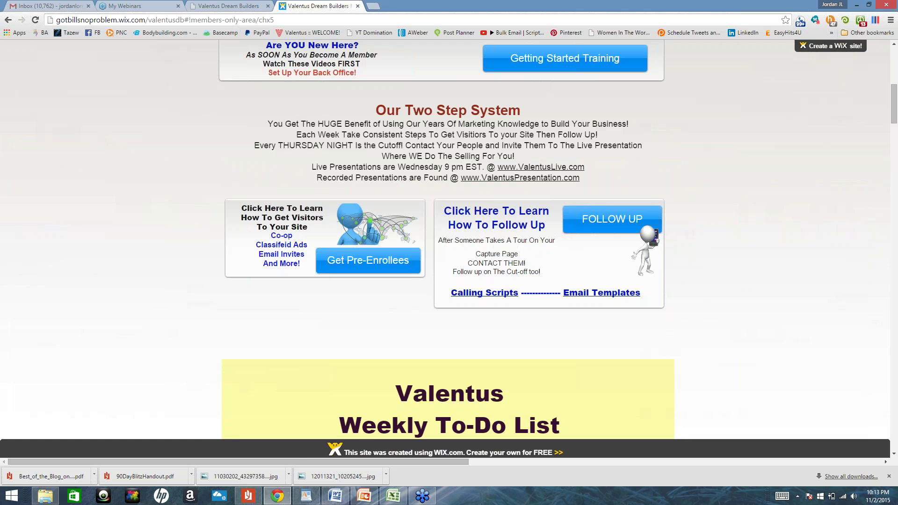
{"action": "left_click", "coordinate": [617, 222]}
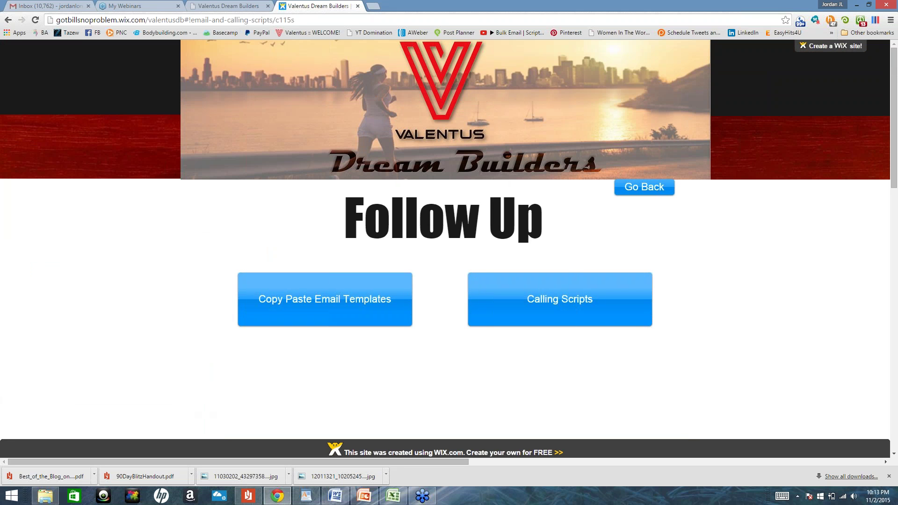
{"action": "left_click", "coordinate": [538, 313]}
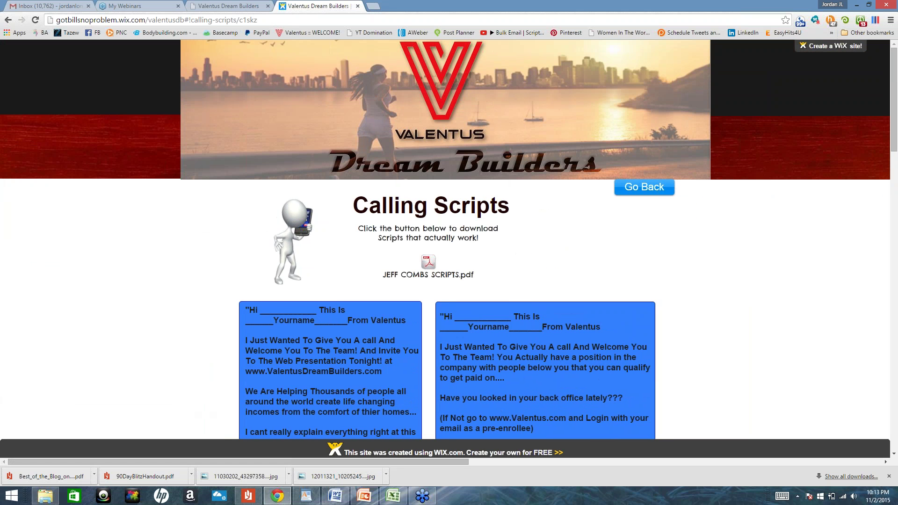
{"action": "scroll", "coordinate": [450, 239], "scroll_direction": "down", "scroll_amount": 5}
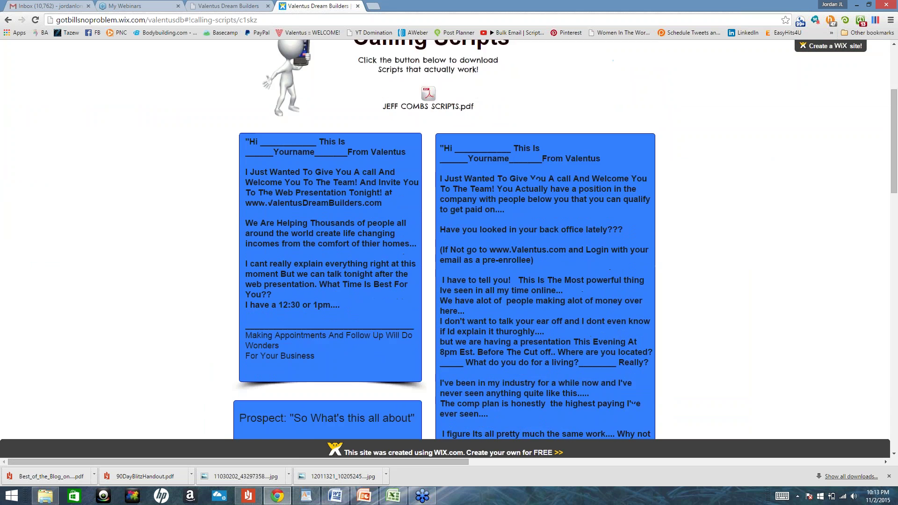
{"action": "scroll", "coordinate": [449, 239], "scroll_direction": "down", "scroll_amount": 4}
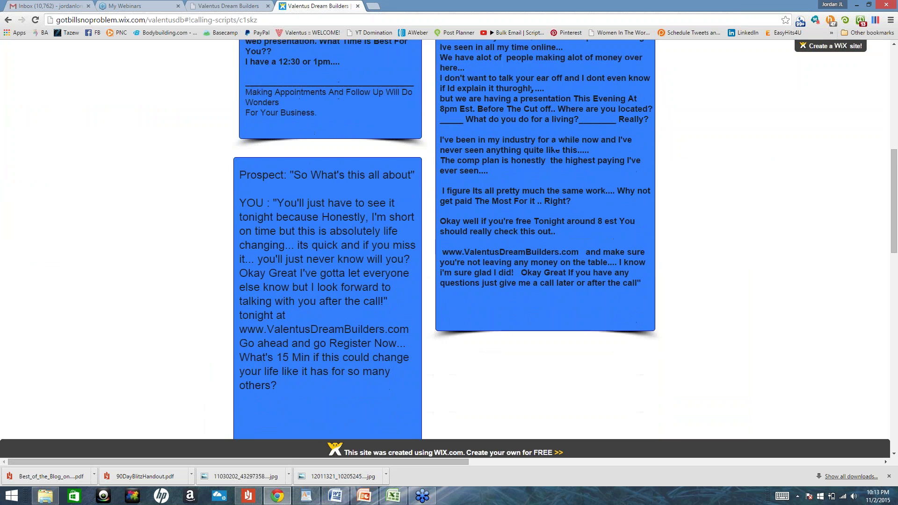
{"action": "scroll", "coordinate": [449, 239], "scroll_direction": "down", "scroll_amount": 1}
{"action": "scroll", "coordinate": [450, 239], "scroll_direction": "down", "scroll_amount": 1}
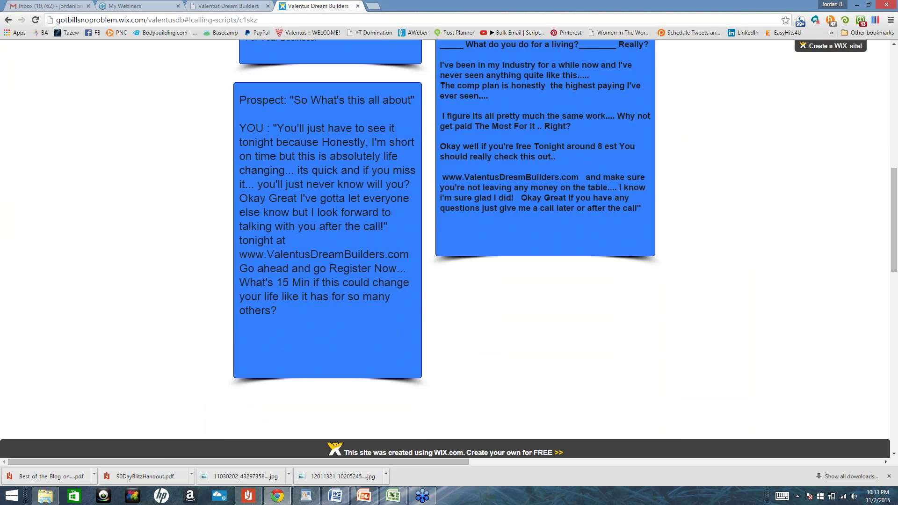
{"action": "scroll", "coordinate": [449, 239], "scroll_direction": "up", "scroll_amount": 12}
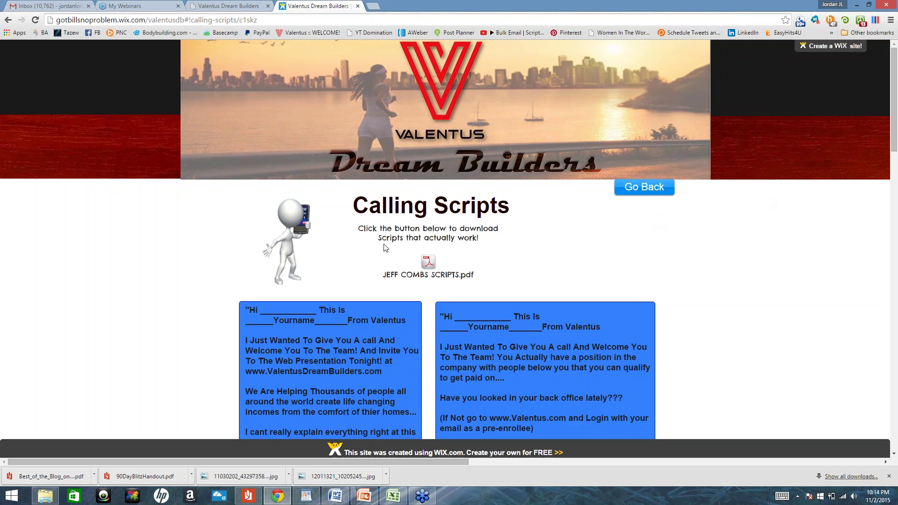
Open the calling scripts PDF, review its prospecting scripts and interview questions, and close it.
{"action": "left_click", "coordinate": [428, 263]}
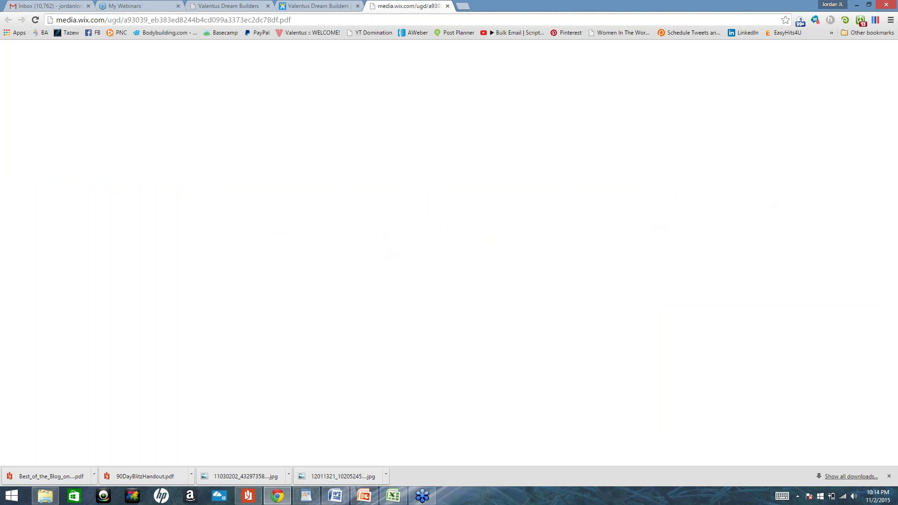
{"action": "scroll", "coordinate": [445, 252], "scroll_direction": "down", "scroll_amount": 15}
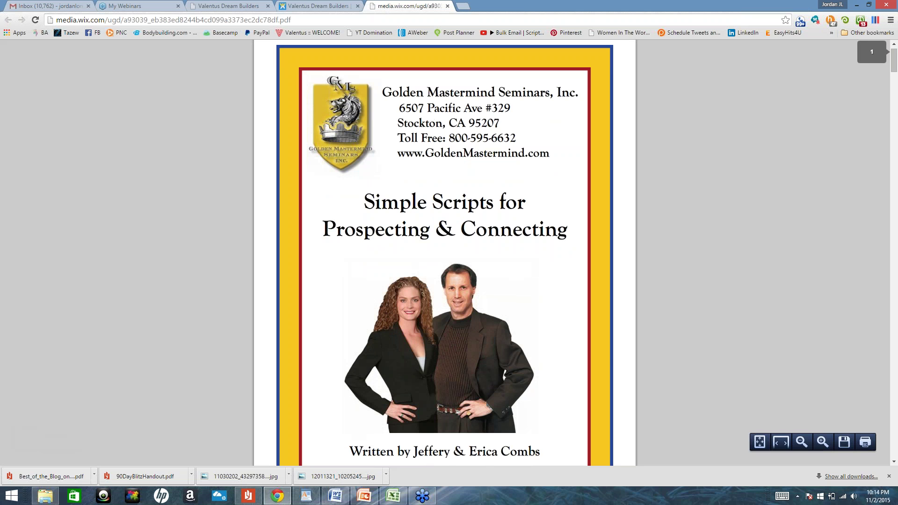
{"action": "scroll", "coordinate": [445, 252], "scroll_direction": "down", "scroll_amount": 18}
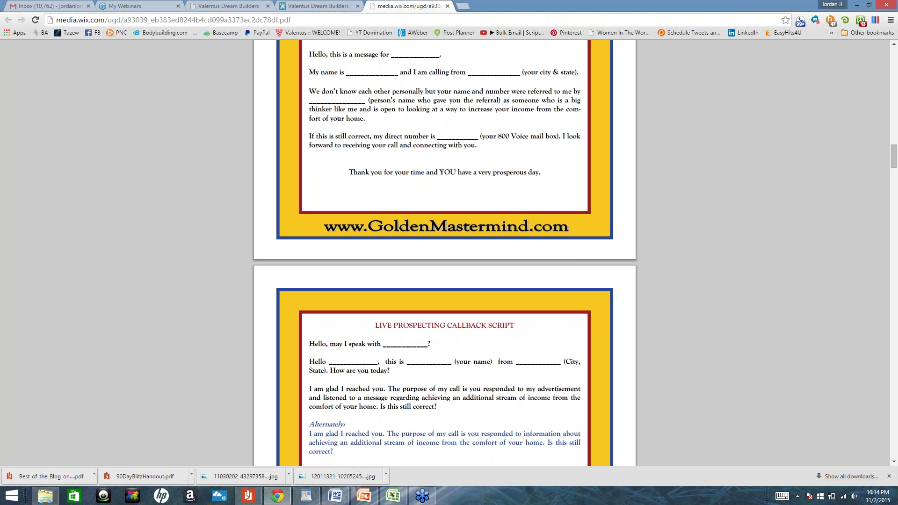
{"action": "scroll", "coordinate": [445, 252], "scroll_direction": "down", "scroll_amount": 6}
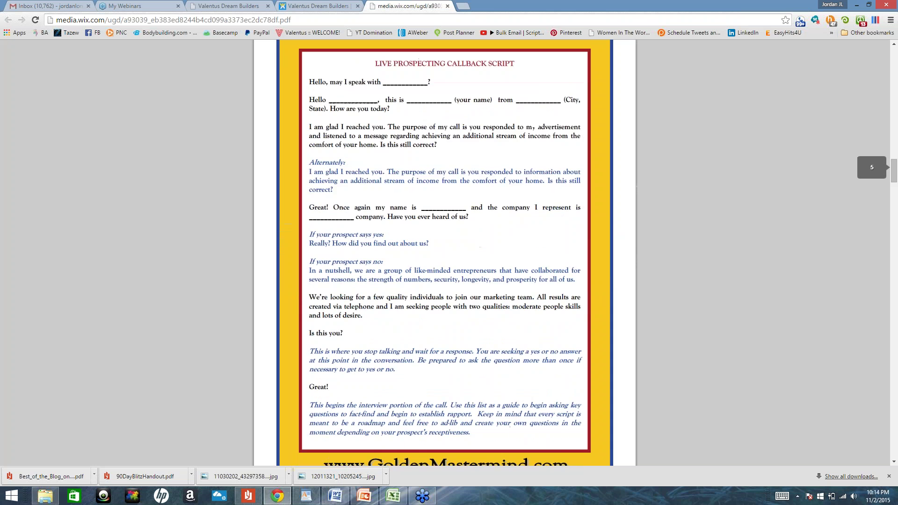
{"action": "scroll", "coordinate": [444, 252], "scroll_direction": "down", "scroll_amount": 10}
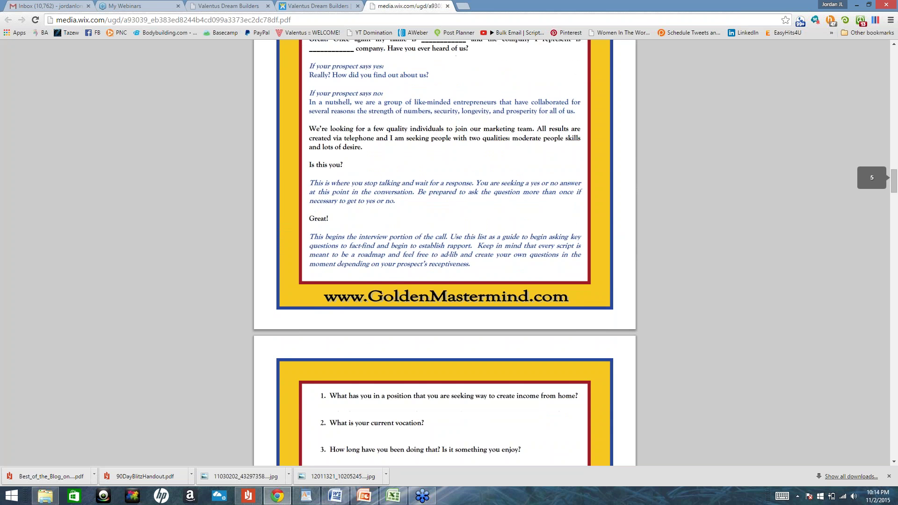
{"action": "scroll", "coordinate": [445, 253], "scroll_direction": "up", "scroll_amount": 3}
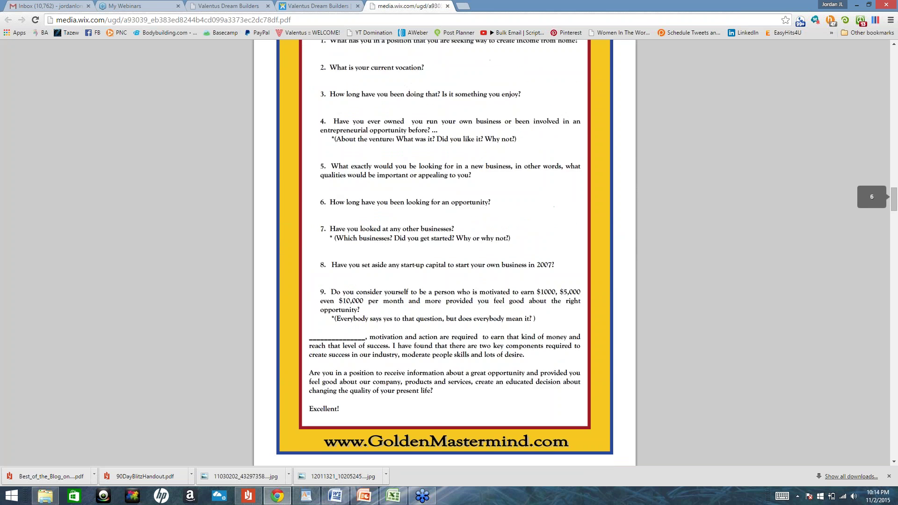
{"action": "scroll", "coordinate": [444, 252], "scroll_direction": "up", "scroll_amount": 2}
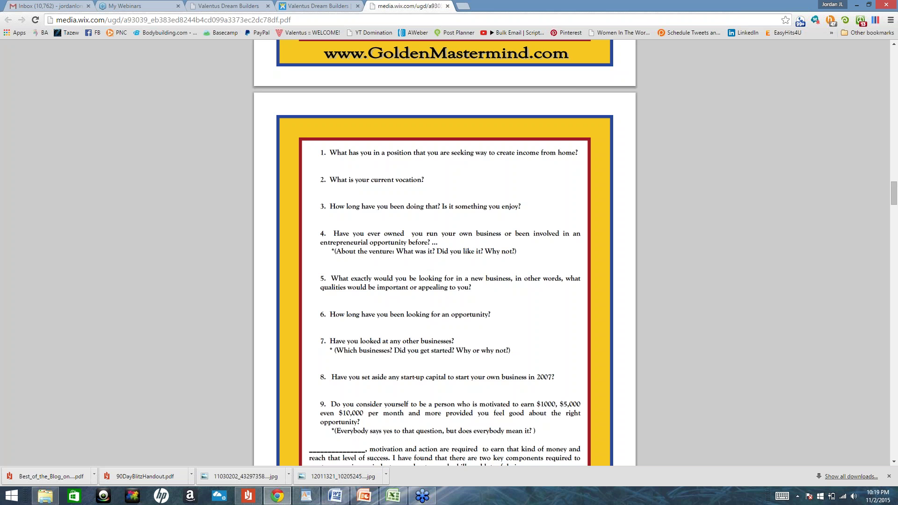
{"action": "scroll", "coordinate": [444, 253], "scroll_direction": "down", "scroll_amount": 15}
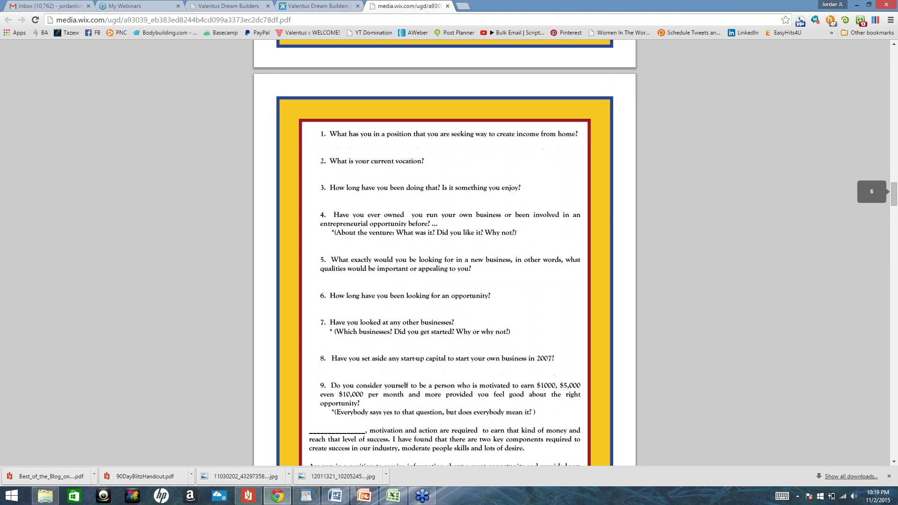
{"action": "scroll", "coordinate": [445, 252], "scroll_direction": "up", "scroll_amount": 3}
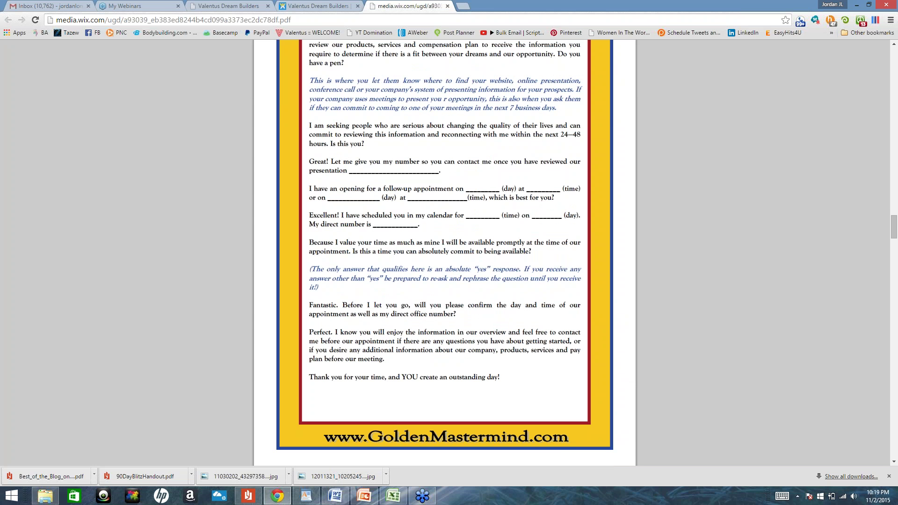
{"action": "scroll", "coordinate": [445, 253], "scroll_direction": "down", "scroll_amount": 10}
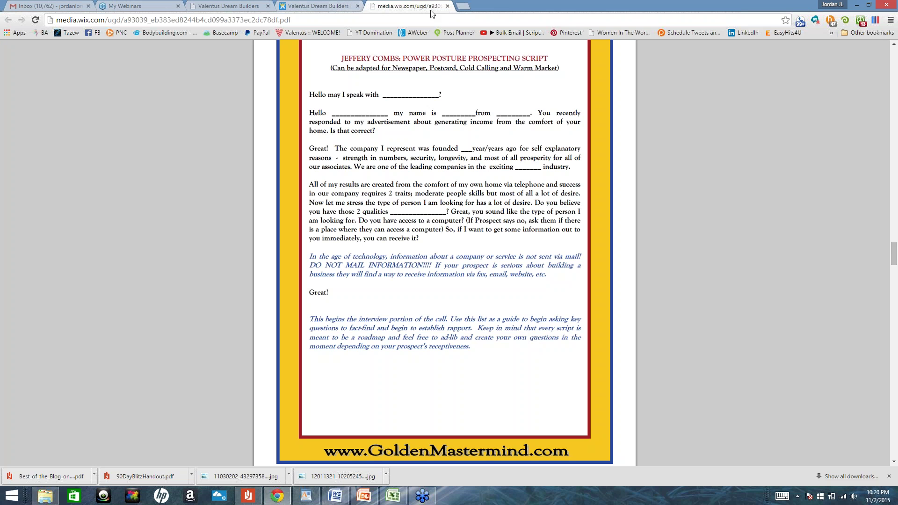
{"action": "left_click", "coordinate": [448, 6]}
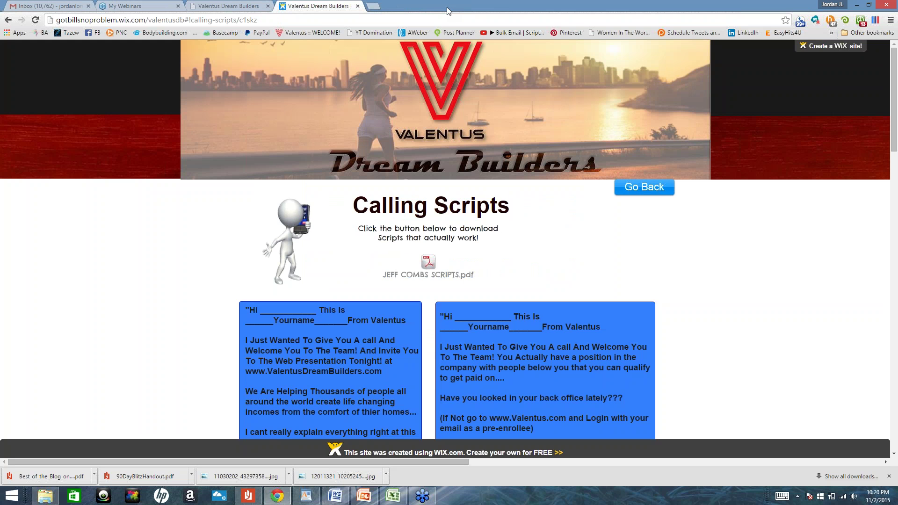
Return to the Follow Up page, open Copy Paste Email Templates and view the welcome email samples.
{"action": "left_click", "coordinate": [626, 188]}
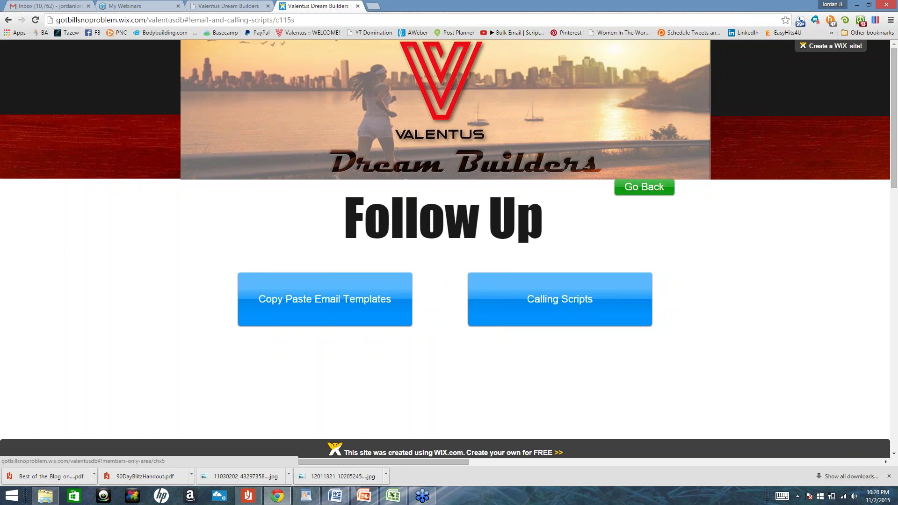
{"action": "left_click", "coordinate": [325, 298]}
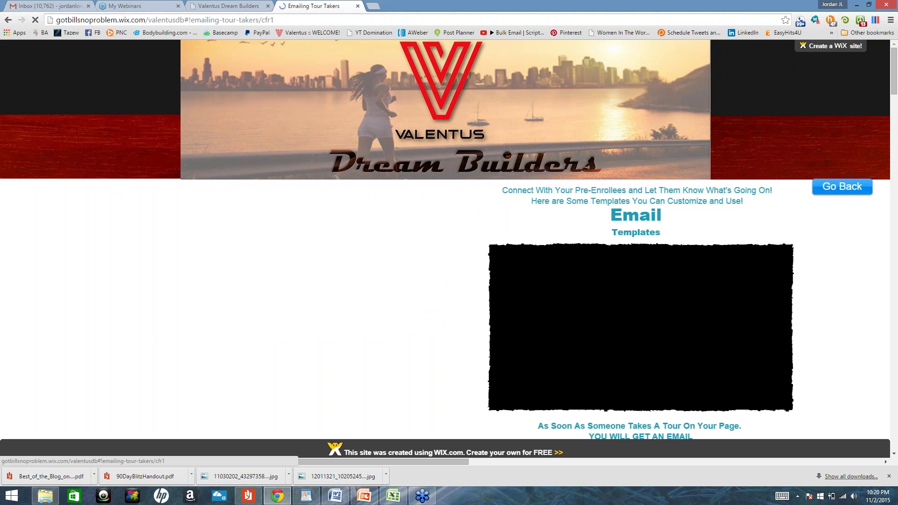
{"action": "scroll", "coordinate": [446, 239], "scroll_direction": "down", "scroll_amount": 10}
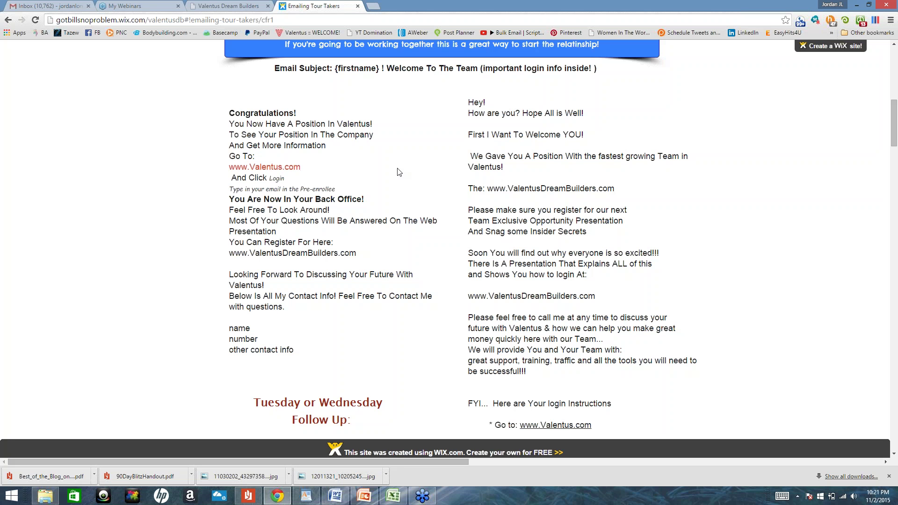
Review the Email Templates page from its instructional video down through the welcome email samples for new pre-enrollees.
{"action": "scroll", "coordinate": [193, 160], "scroll_direction": "up", "scroll_amount": 1}
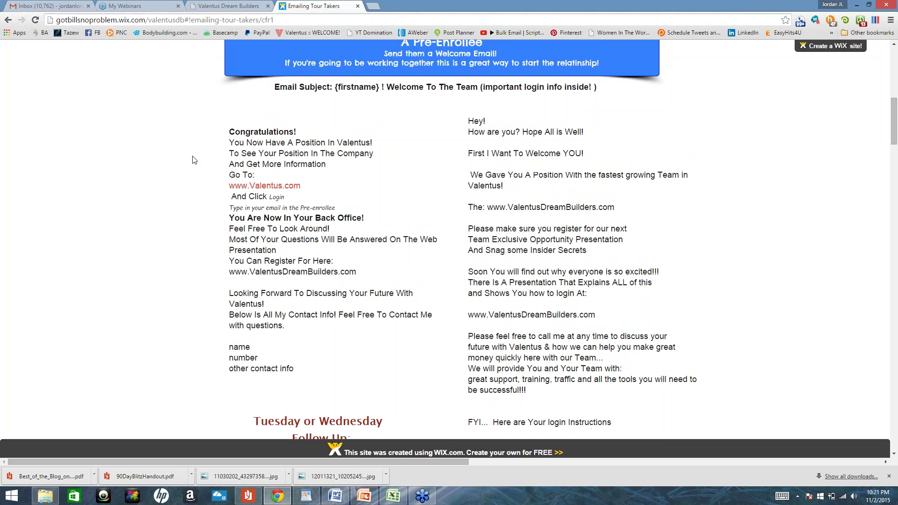
{"action": "scroll", "coordinate": [193, 160], "scroll_direction": "up", "scroll_amount": 8}
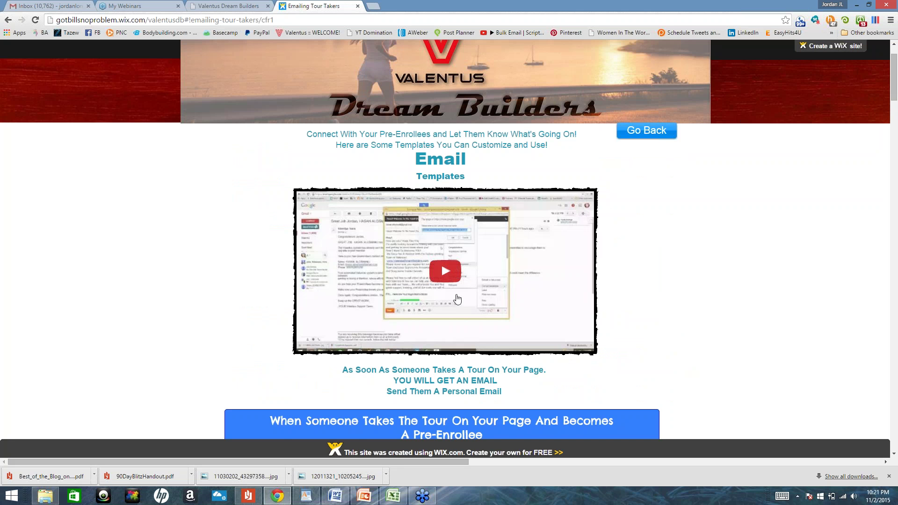
{"action": "scroll", "coordinate": [163, 307], "scroll_direction": "down", "scroll_amount": 2}
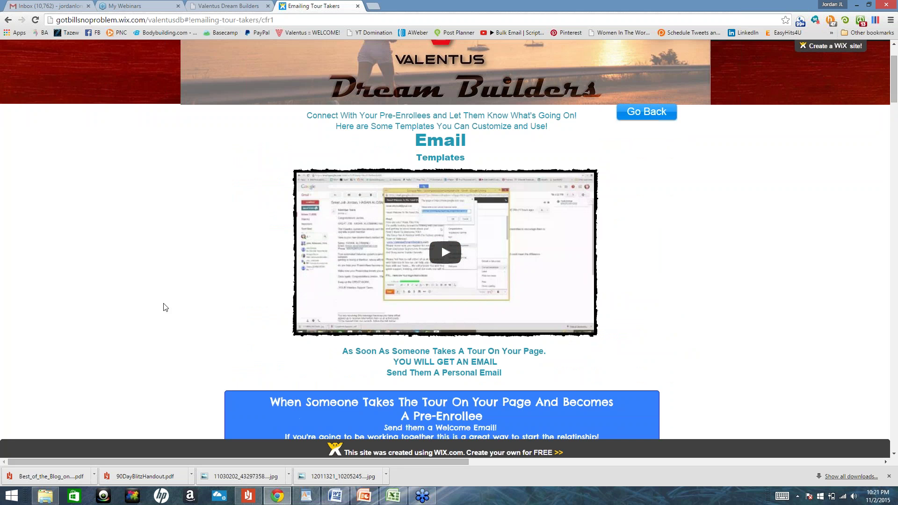
{"action": "scroll", "coordinate": [163, 308], "scroll_direction": "down", "scroll_amount": 3}
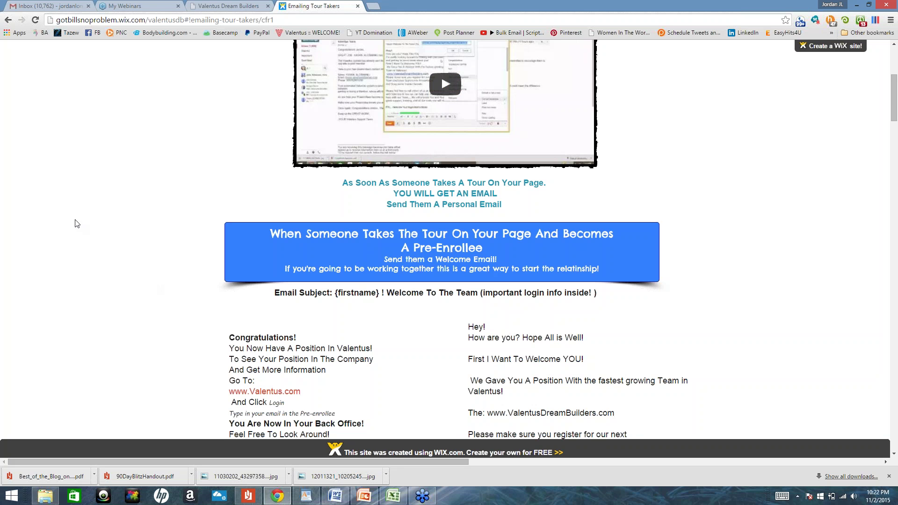
{"action": "scroll", "coordinate": [77, 224], "scroll_direction": "down", "scroll_amount": 1}
{"action": "scroll", "coordinate": [77, 223], "scroll_direction": "down", "scroll_amount": 13}
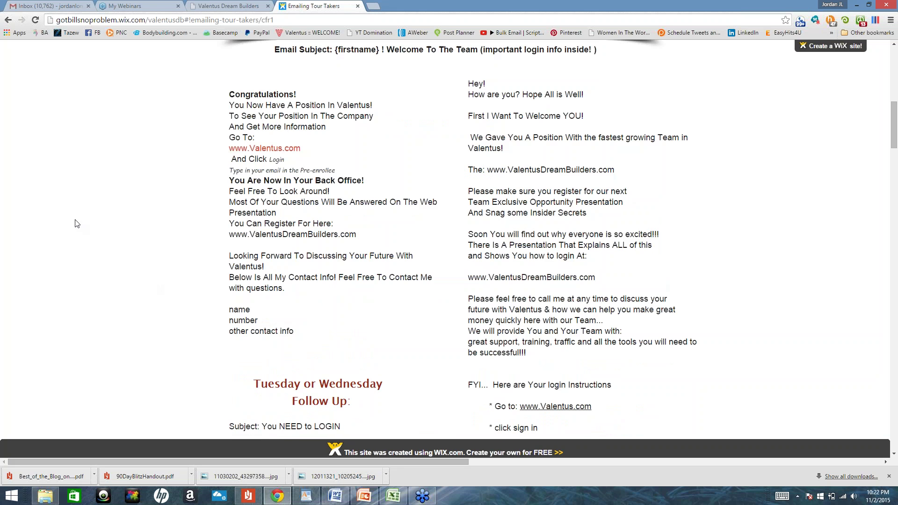
Examine the Email For Thursday's Presentation section with its two sample emails.
{"action": "scroll", "coordinate": [77, 223], "scroll_direction": "down", "scroll_amount": 10}
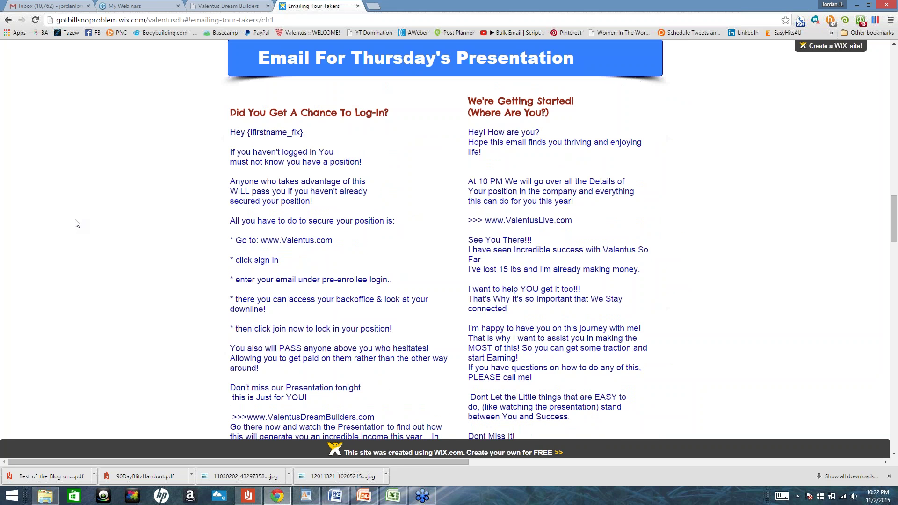
{"action": "scroll", "coordinate": [77, 224], "scroll_direction": "down", "scroll_amount": 1}
{"action": "scroll", "coordinate": [77, 224], "scroll_direction": "up", "scroll_amount": 3}
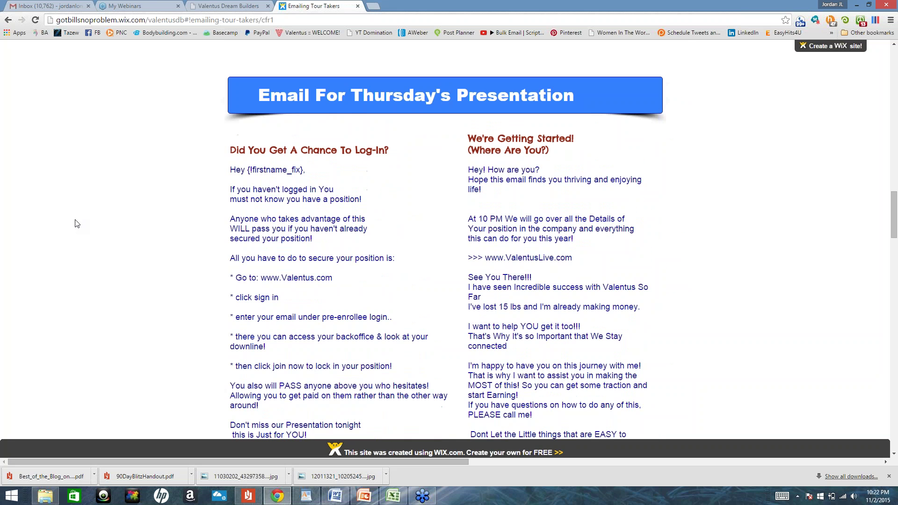
{"action": "scroll", "coordinate": [77, 223], "scroll_direction": "down", "scroll_amount": 2}
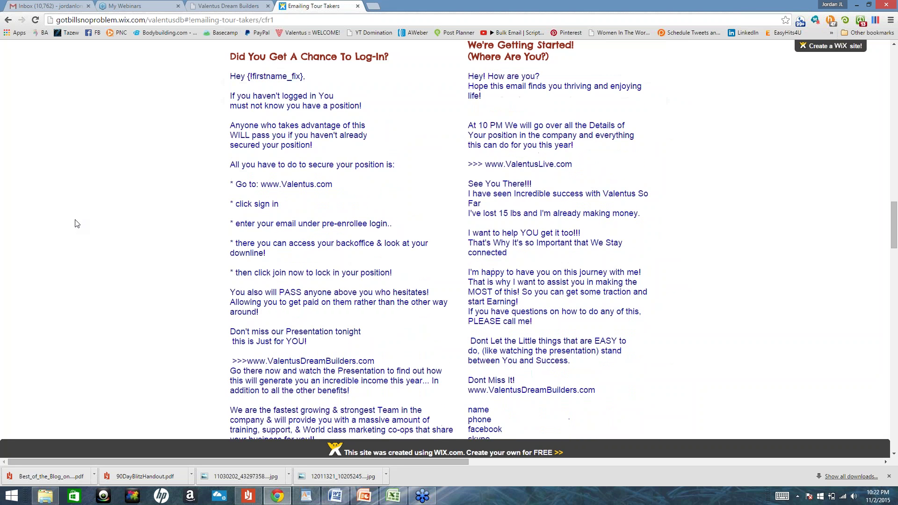
{"action": "scroll", "coordinate": [77, 224], "scroll_direction": "up", "scroll_amount": 2}
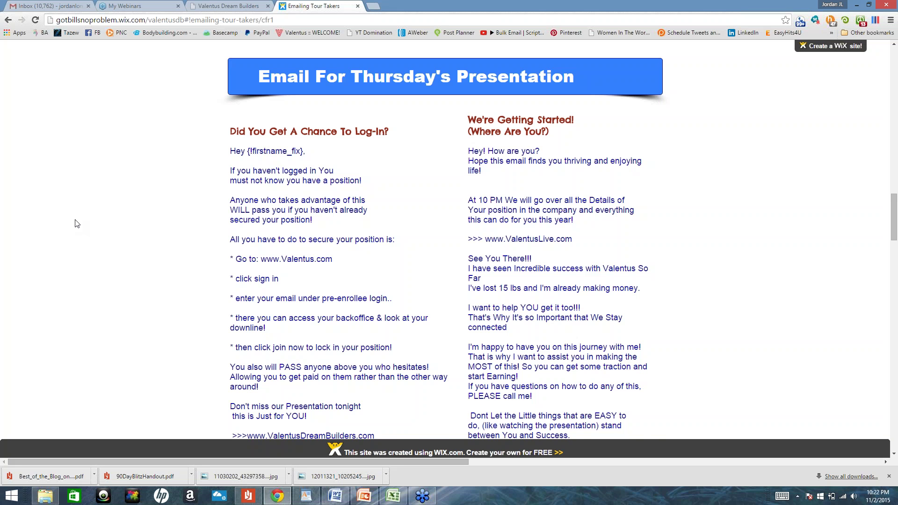
Review the Thursday's Cut Off templates and the After They Upgrade To IBO email, highlighting ValentusDreamBuilders in its team site address.
{"action": "scroll", "coordinate": [77, 224], "scroll_direction": "down", "scroll_amount": 8}
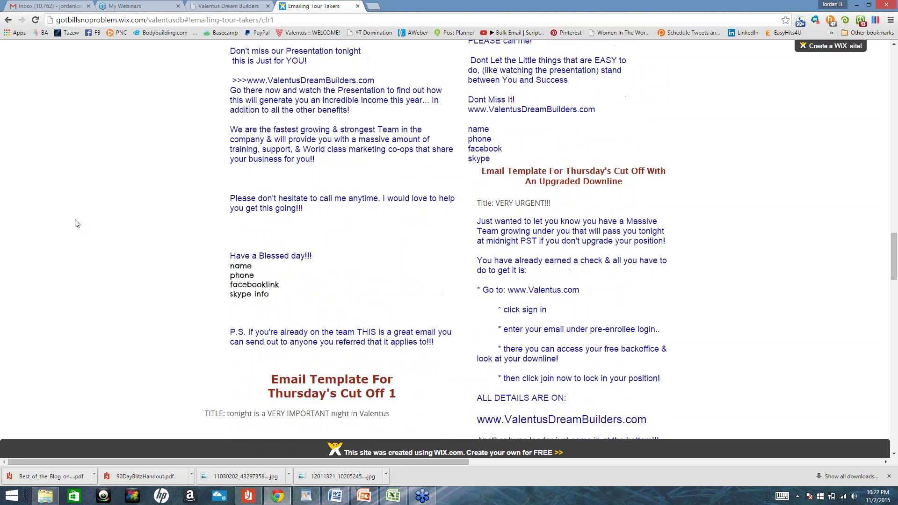
{"action": "scroll", "coordinate": [77, 224], "scroll_direction": "down", "scroll_amount": 10}
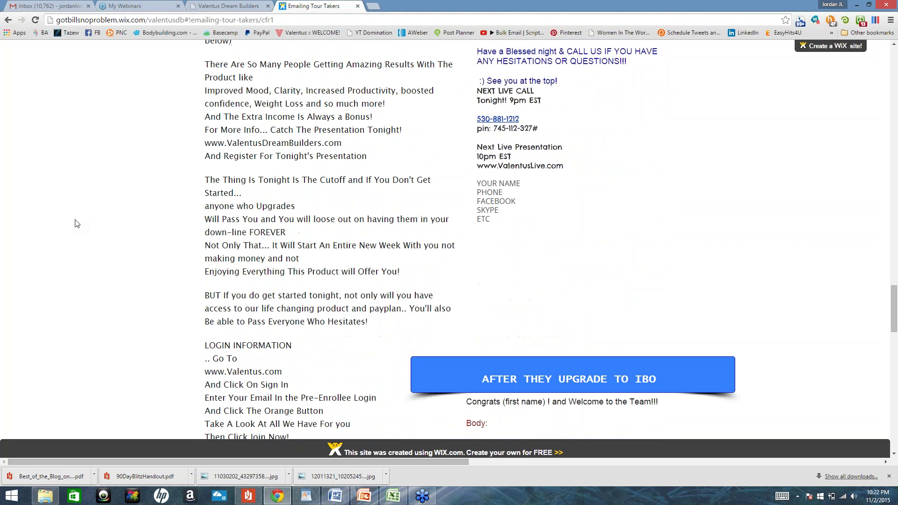
{"action": "scroll", "coordinate": [77, 223], "scroll_direction": "down", "scroll_amount": 5}
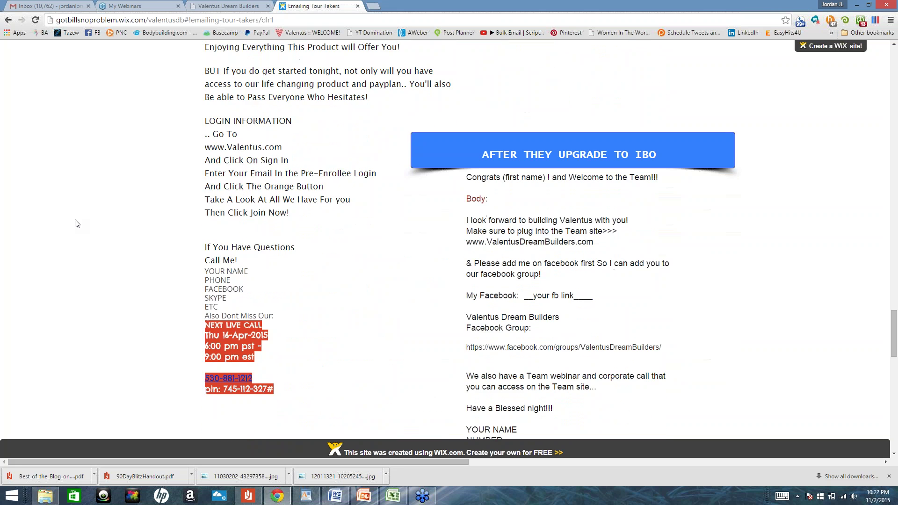
{"action": "scroll", "coordinate": [77, 224], "scroll_direction": "down", "scroll_amount": 2}
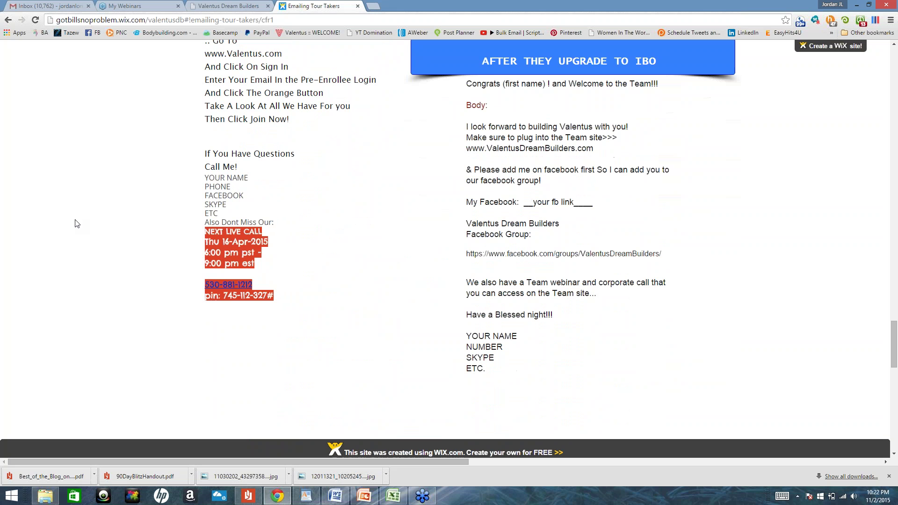
{"action": "double_click", "coordinate": [494, 149]}
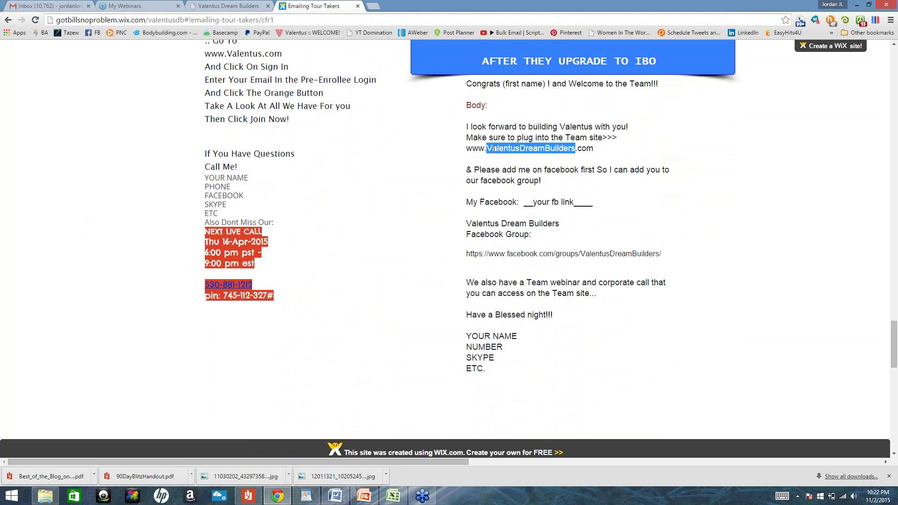
Open the Valentus Dream Builders Facebook group from the upgrade email and view its pinned post and member requests.
{"action": "left_click", "coordinate": [528, 255]}
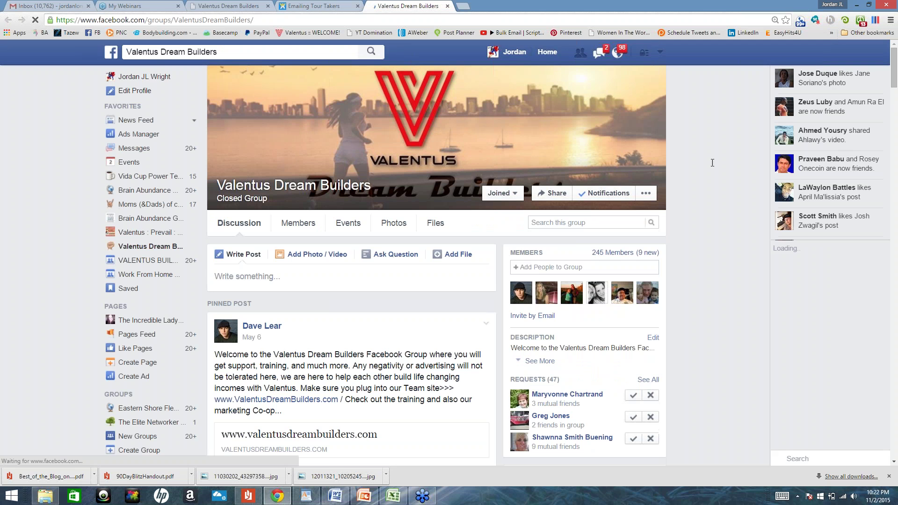
{"action": "scroll", "coordinate": [385, 265], "scroll_direction": "down", "scroll_amount": 4}
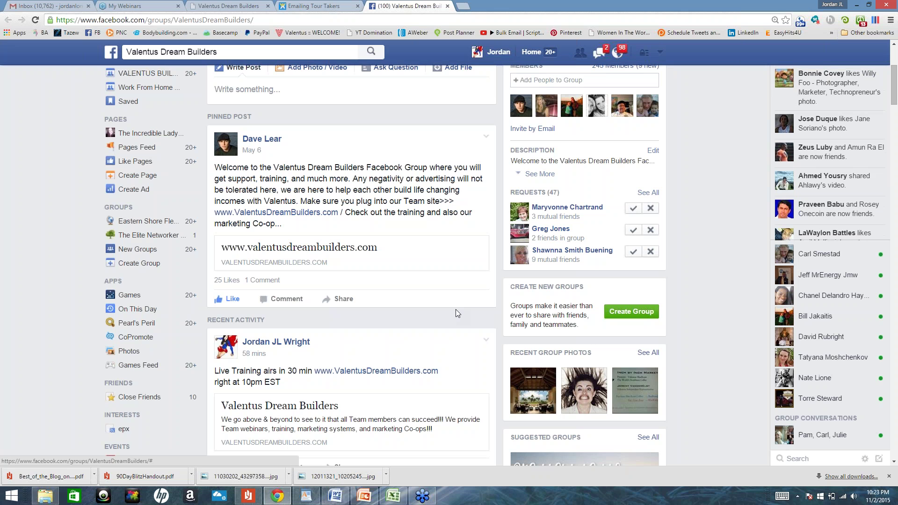
{"action": "scroll", "coordinate": [456, 310], "scroll_direction": "up", "scroll_amount": 2}
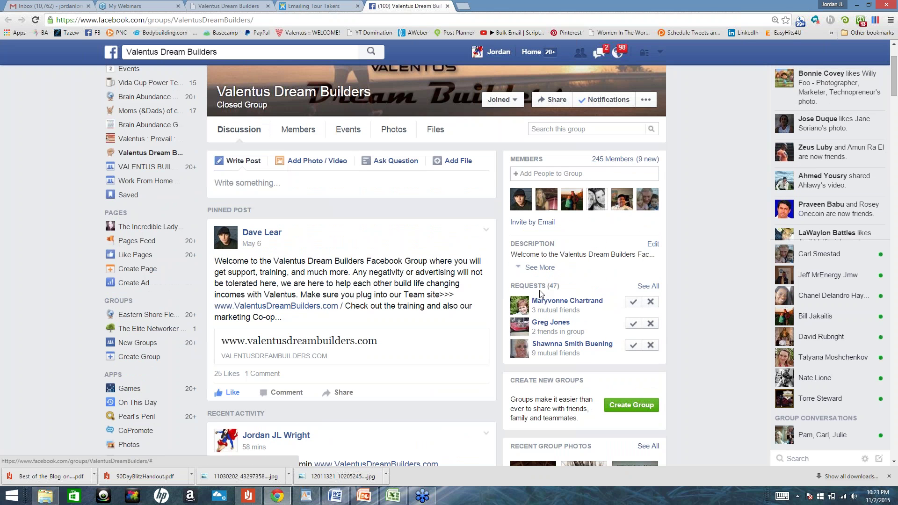
Open the full list of the group's member requests and look through the pending people.
{"action": "left_click", "coordinate": [650, 287]}
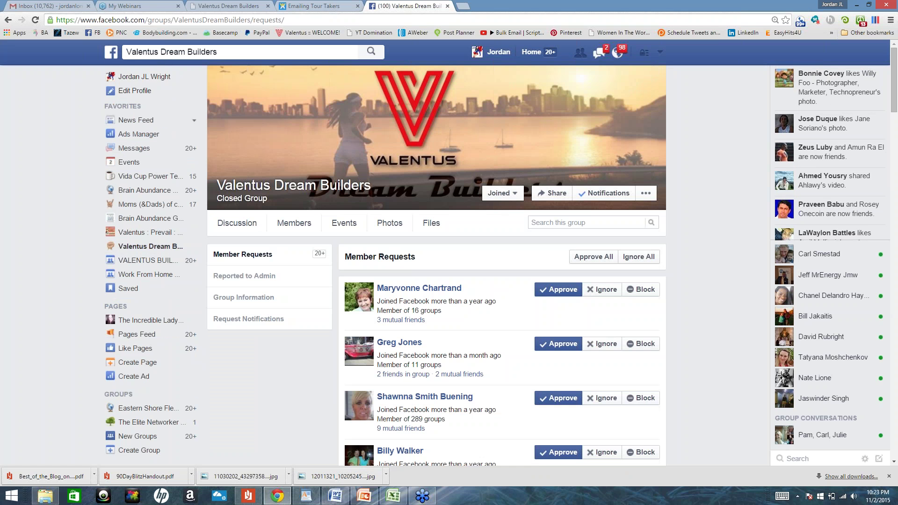
{"action": "scroll", "coordinate": [385, 265], "scroll_direction": "down", "scroll_amount": 3}
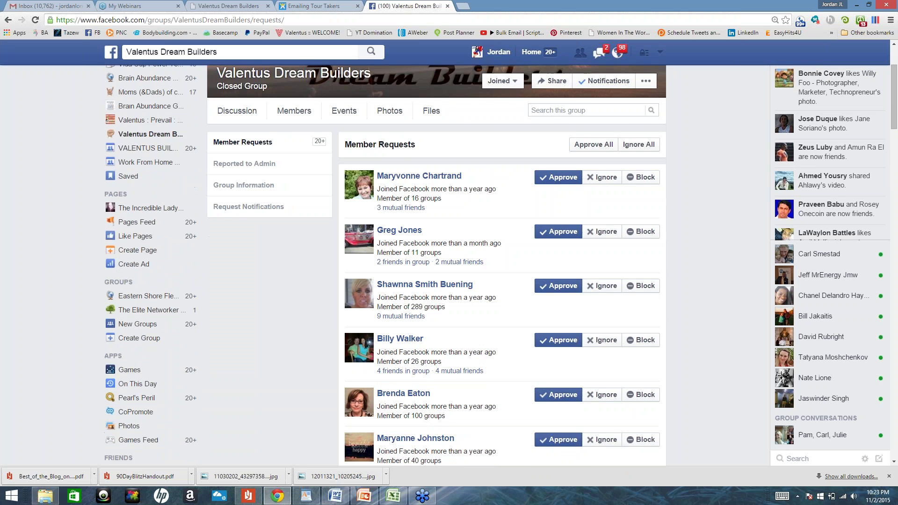
{"action": "scroll", "coordinate": [385, 265], "scroll_direction": "down", "scroll_amount": 3}
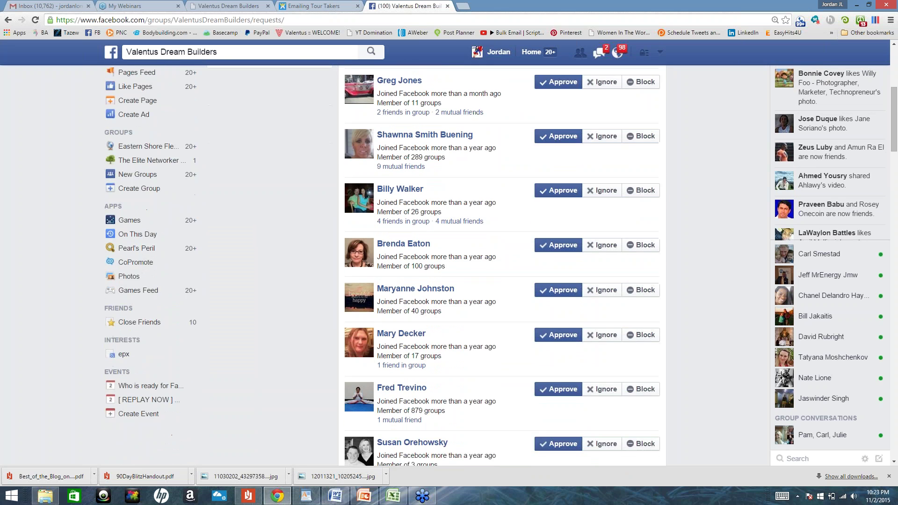
{"action": "scroll", "coordinate": [385, 265], "scroll_direction": "down", "scroll_amount": 3}
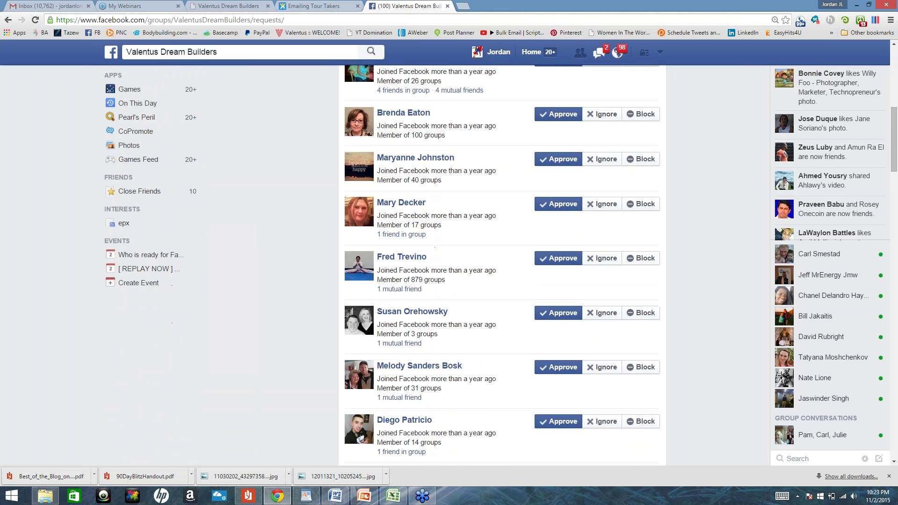
{"action": "scroll", "coordinate": [385, 265], "scroll_direction": "down", "scroll_amount": 3}
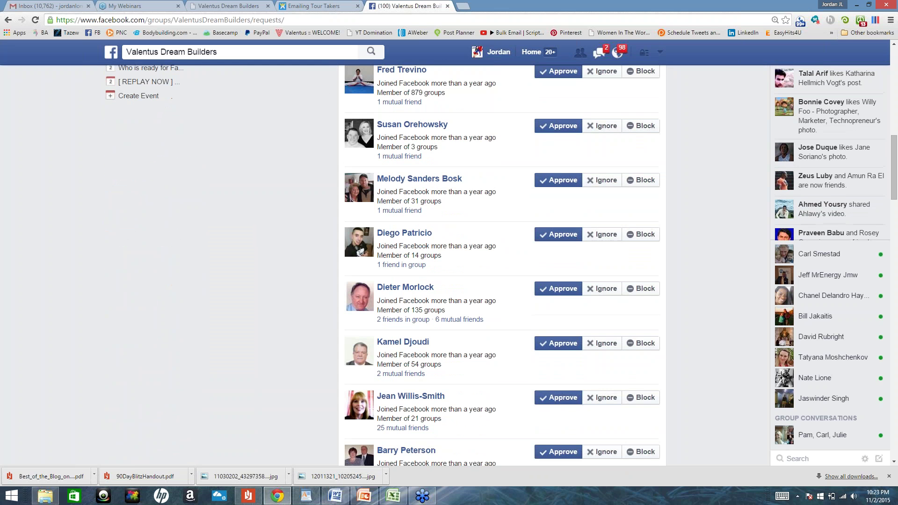
{"action": "scroll", "coordinate": [501, 265], "scroll_direction": "down", "scroll_amount": 2}
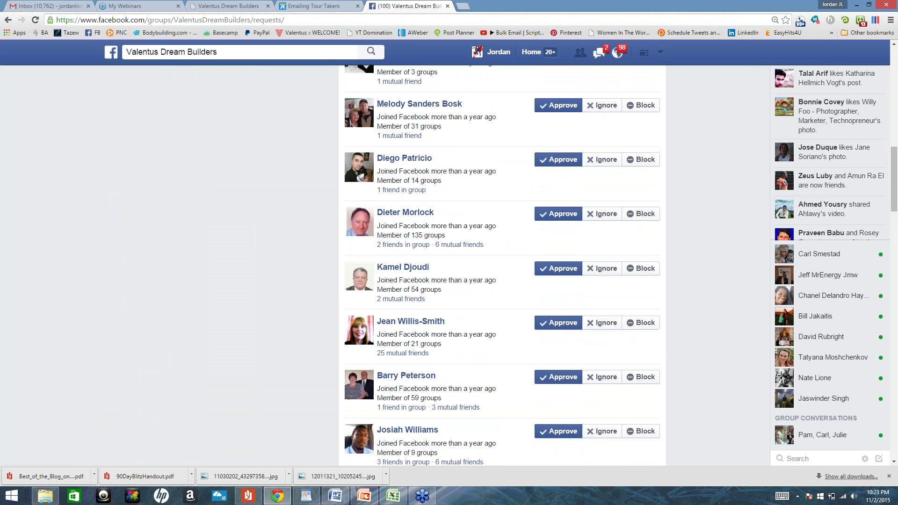
{"action": "key", "text": "super+c"}
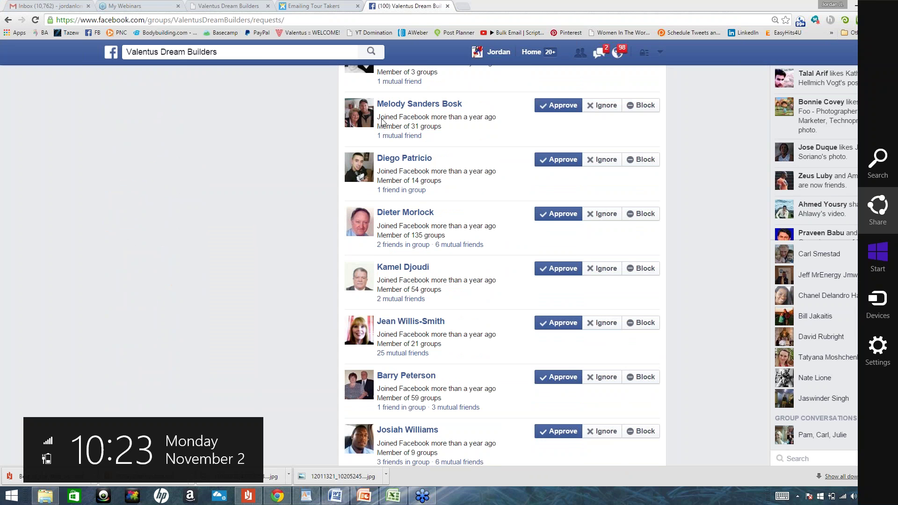
{"action": "left_click", "coordinate": [147, 247]}
{"action": "scroll", "coordinate": [147, 247], "scroll_direction": "down", "scroll_amount": 1}
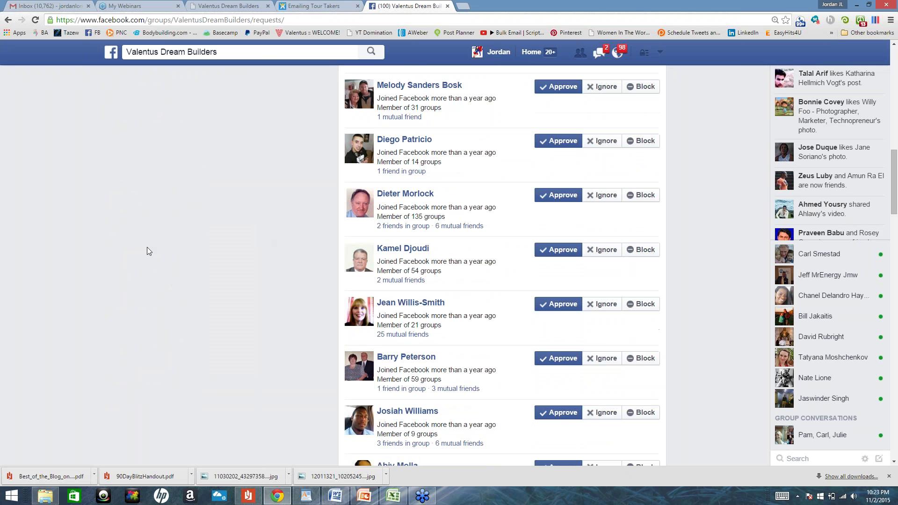
{"action": "scroll", "coordinate": [147, 247], "scroll_direction": "down", "scroll_amount": 4}
{"action": "scroll", "coordinate": [147, 247], "scroll_direction": "down", "scroll_amount": 4}
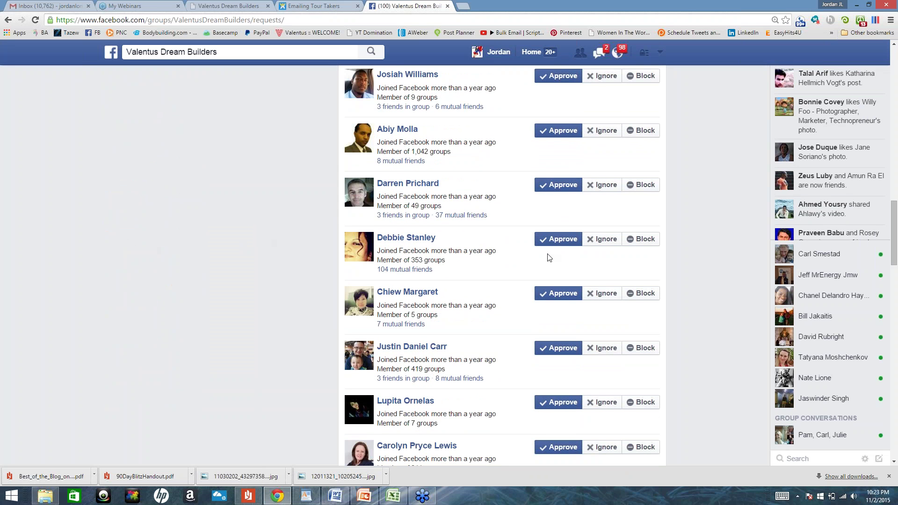
{"action": "mouse_move", "coordinate": [824, 357]}
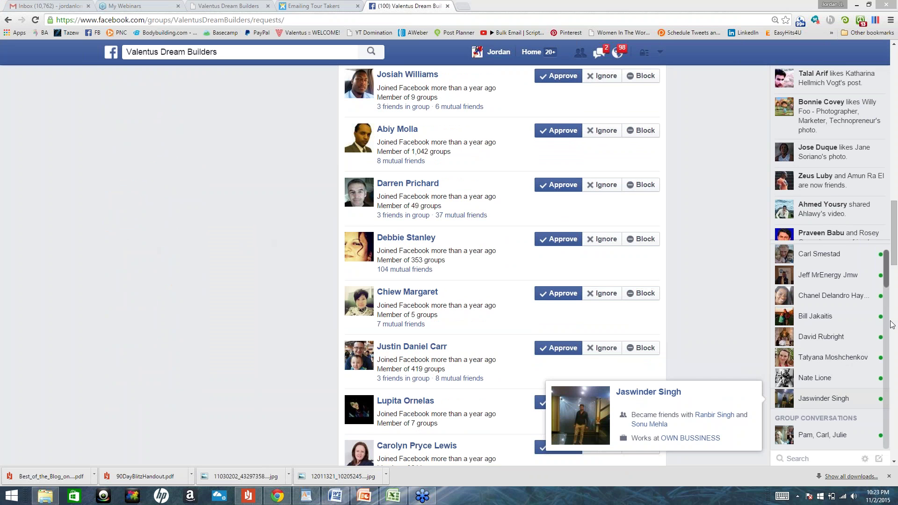
{"action": "mouse_move", "coordinate": [94, 215]}
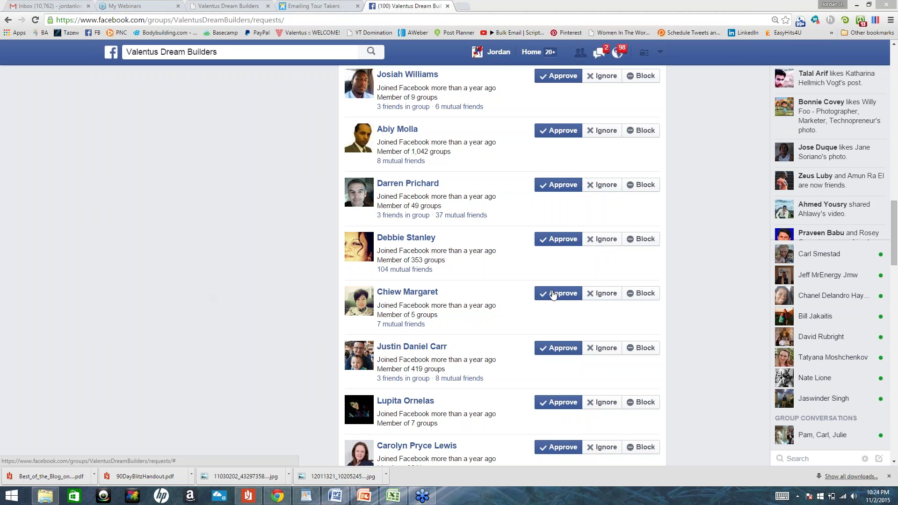
Look through the remaining member requests to the end of the list and go back up toward its beginning.
{"action": "scroll", "coordinate": [736, 255], "scroll_direction": "down", "scroll_amount": 6}
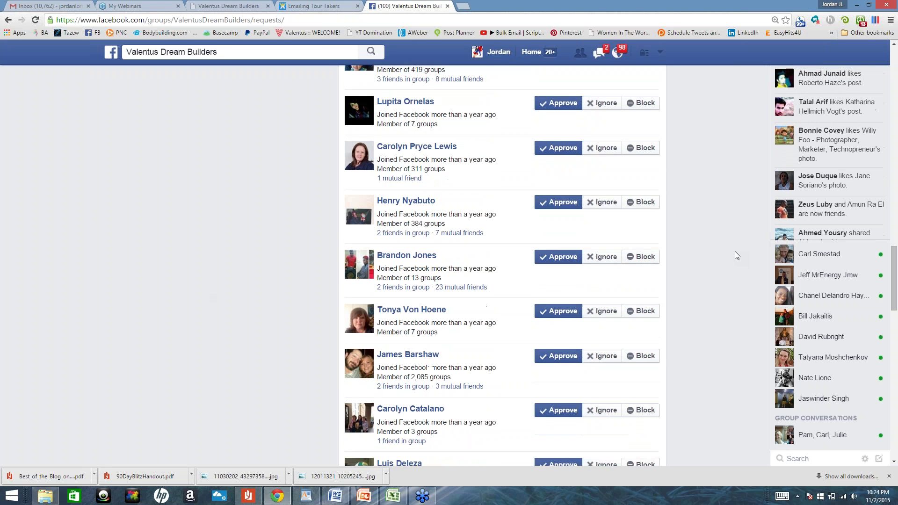
{"action": "scroll", "coordinate": [737, 255], "scroll_direction": "down", "scroll_amount": 3}
{"action": "scroll", "coordinate": [736, 255], "scroll_direction": "down", "scroll_amount": 5}
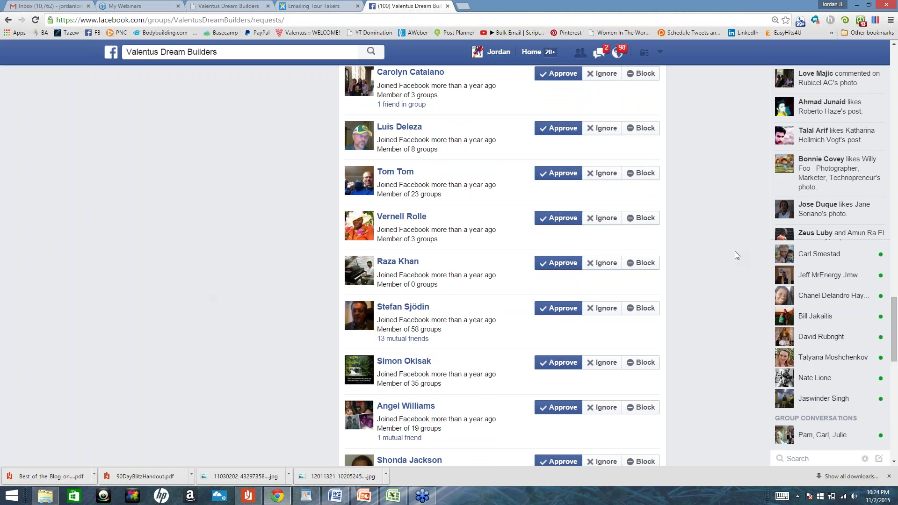
{"action": "scroll", "coordinate": [736, 253], "scroll_direction": "down", "scroll_amount": 4}
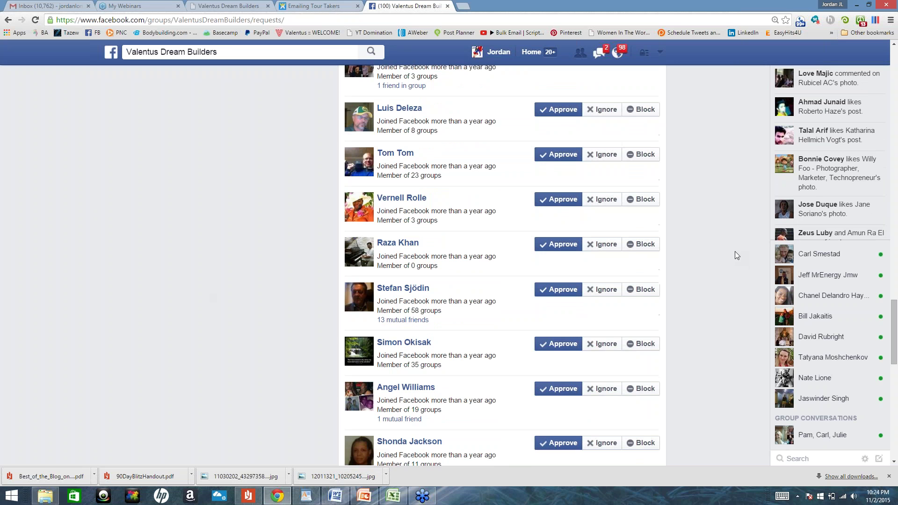
{"action": "scroll", "coordinate": [736, 255], "scroll_direction": "down", "scroll_amount": 4}
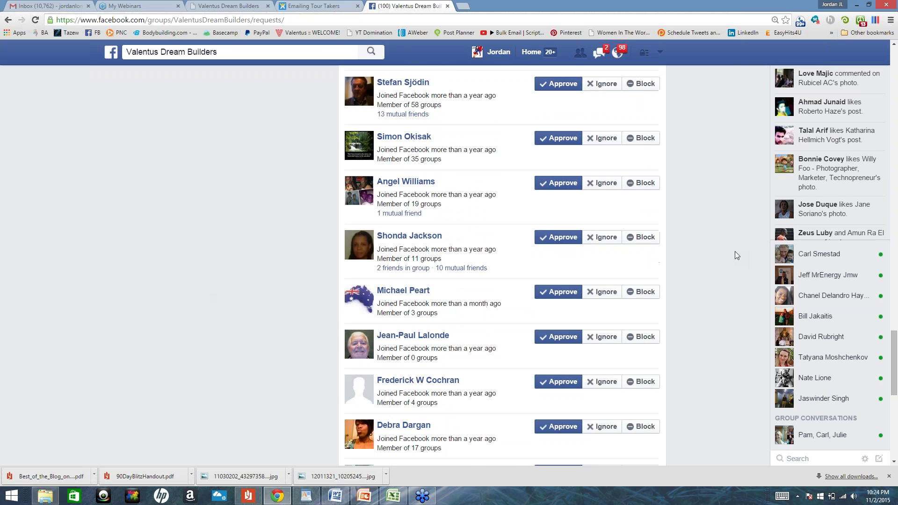
{"action": "scroll", "coordinate": [735, 254], "scroll_direction": "down", "scroll_amount": 4}
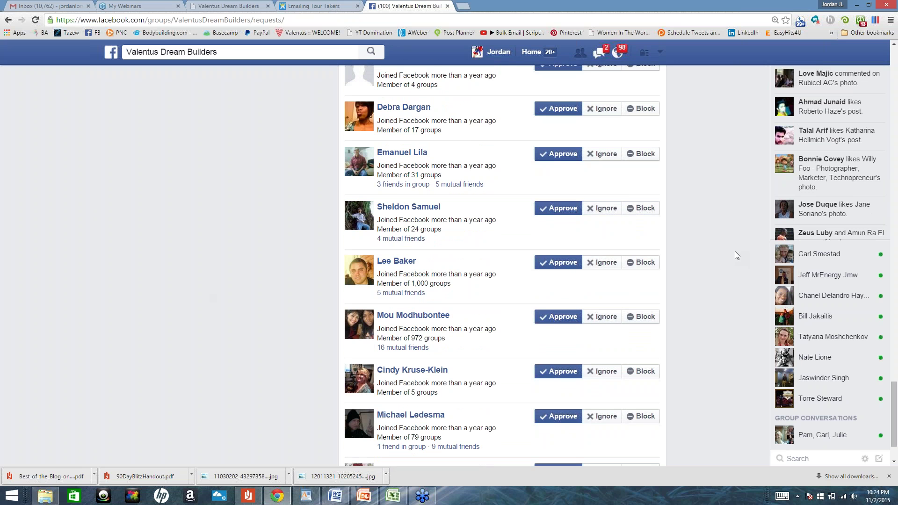
{"action": "scroll", "coordinate": [737, 255], "scroll_direction": "down", "scroll_amount": 3}
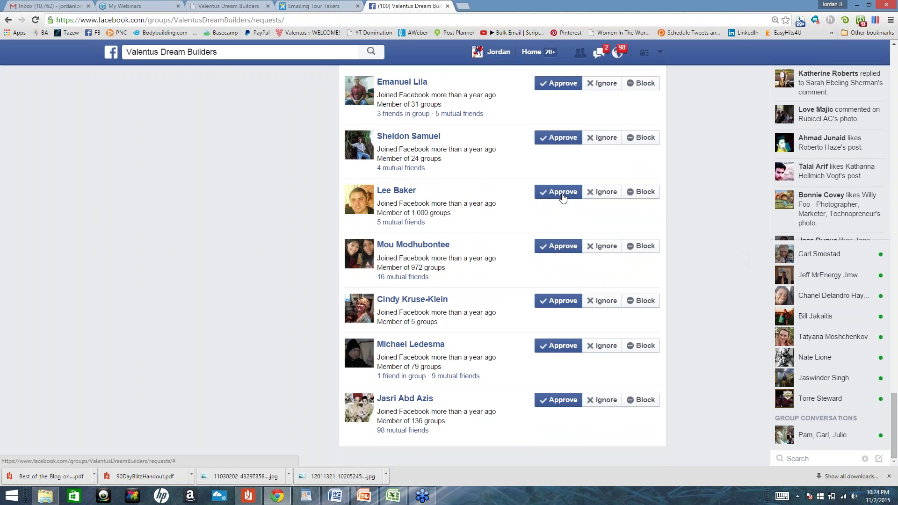
{"action": "scroll", "coordinate": [563, 197], "scroll_direction": "up", "scroll_amount": 15}
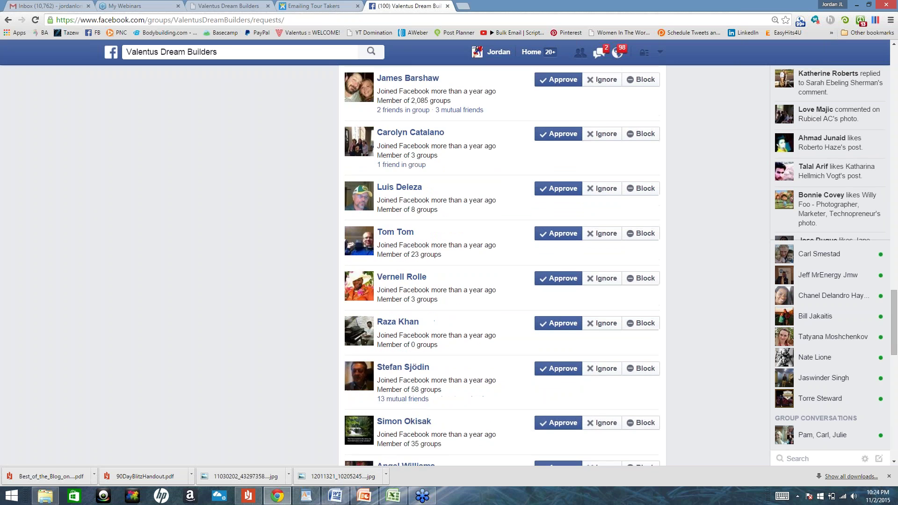
Return to the group's main page, reopen its member requests briefly, and go back to the discussion with the new-post box opened.
{"action": "left_click", "coordinate": [8, 20]}
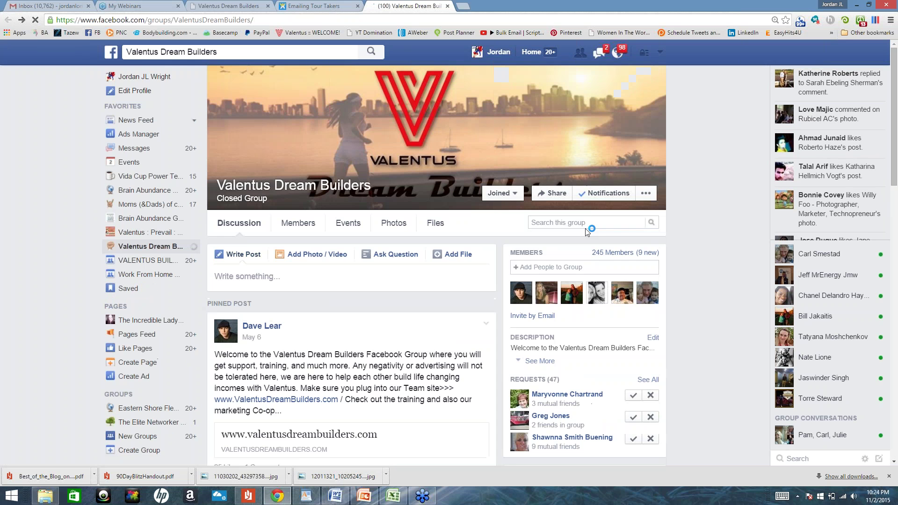
{"action": "left_click", "coordinate": [648, 380]}
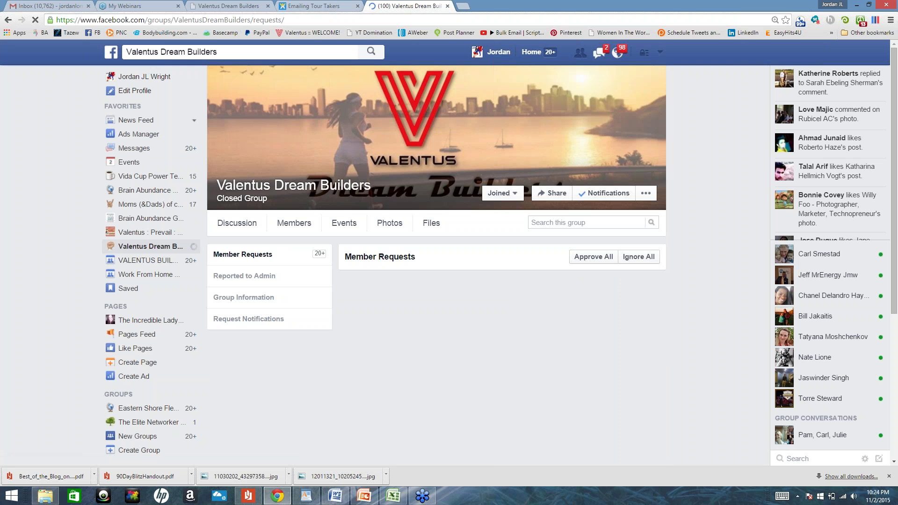
{"action": "left_click", "coordinate": [248, 225]}
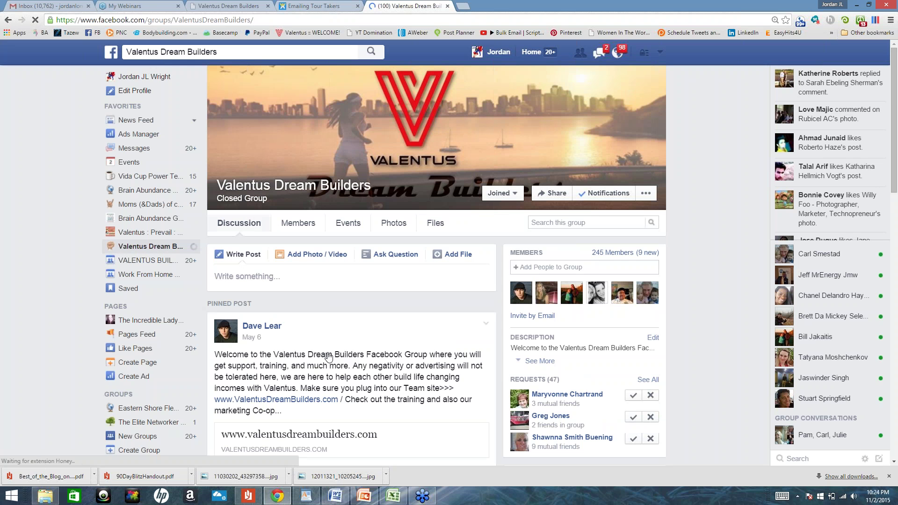
{"action": "left_click", "coordinate": [247, 276]}
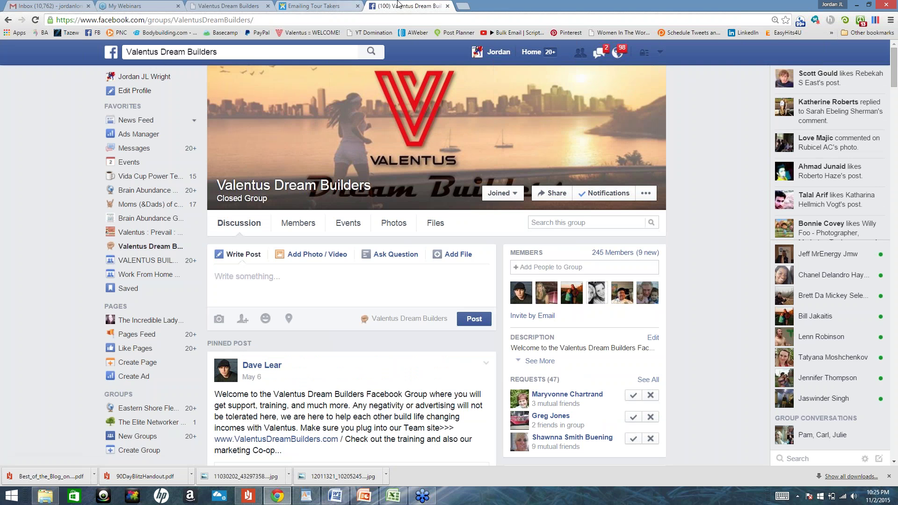
Return to the Emailing Tour Takers page, clear the text highlight, and go back to the Members Only Area.
{"action": "left_click", "coordinate": [297, 6]}
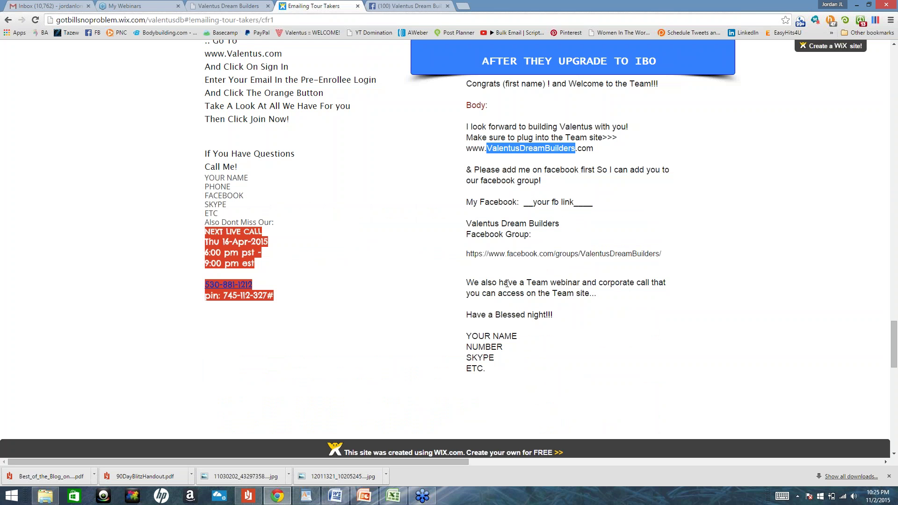
{"action": "left_click", "coordinate": [84, 186]}
{"action": "scroll", "coordinate": [84, 186], "scroll_direction": "up", "scroll_amount": 18}
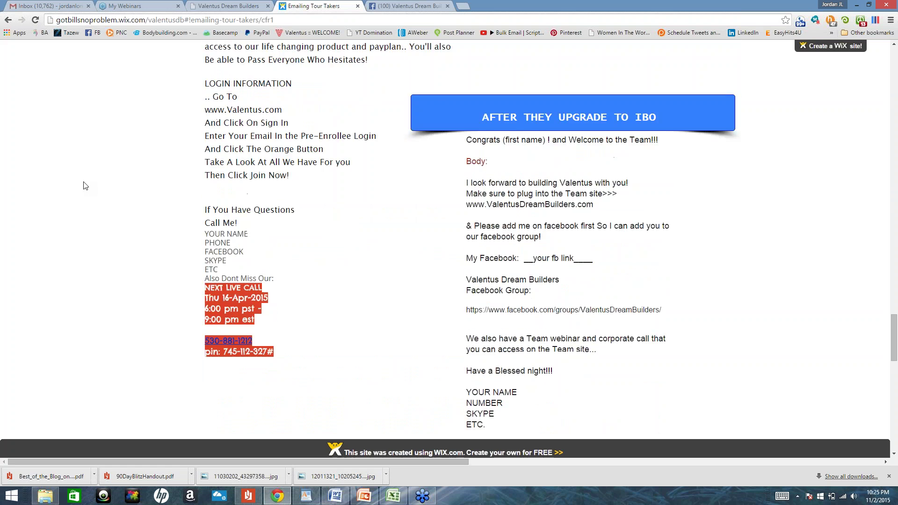
{"action": "scroll", "coordinate": [84, 186], "scroll_direction": "up", "scroll_amount": 20}
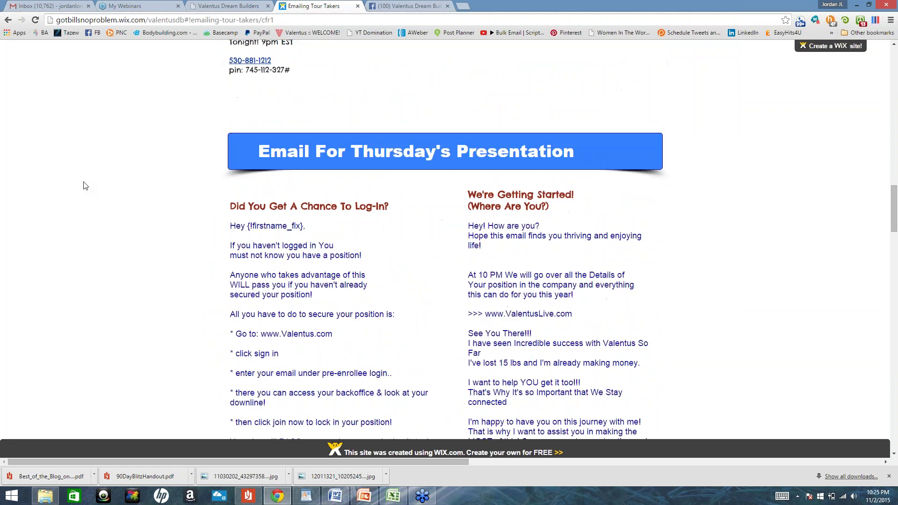
{"action": "scroll", "coordinate": [85, 186], "scroll_direction": "up", "scroll_amount": 8}
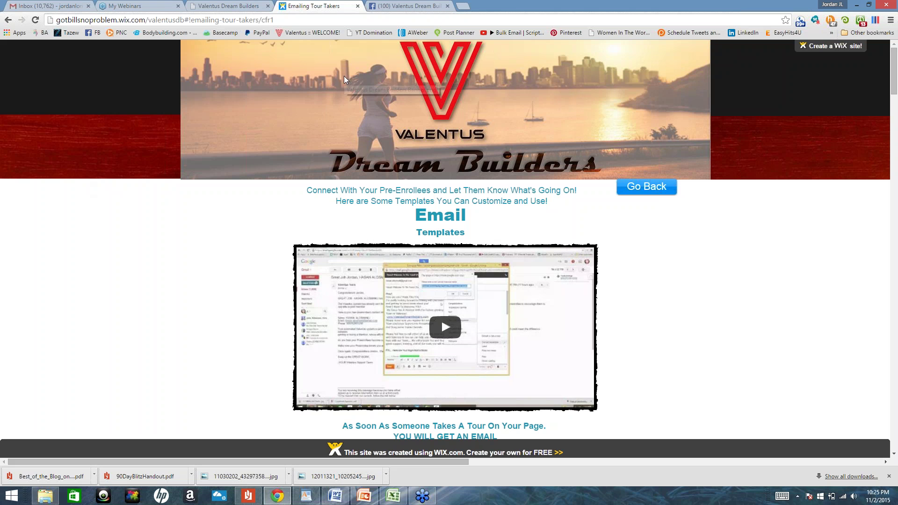
{"action": "left_click", "coordinate": [656, 188]}
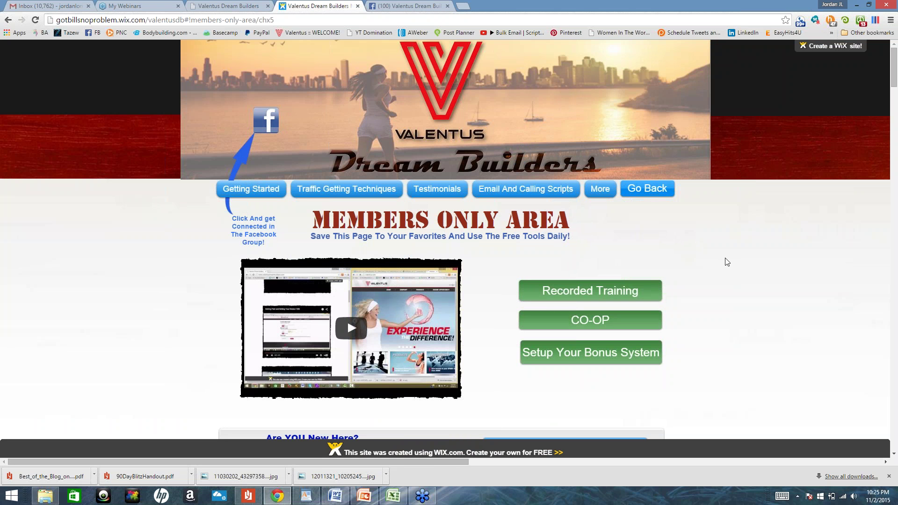
Open the Purchase Traffic page from the traffic getting techniques and pause its Marketing Co-Op video.
{"action": "mouse_move", "coordinate": [304, 189]}
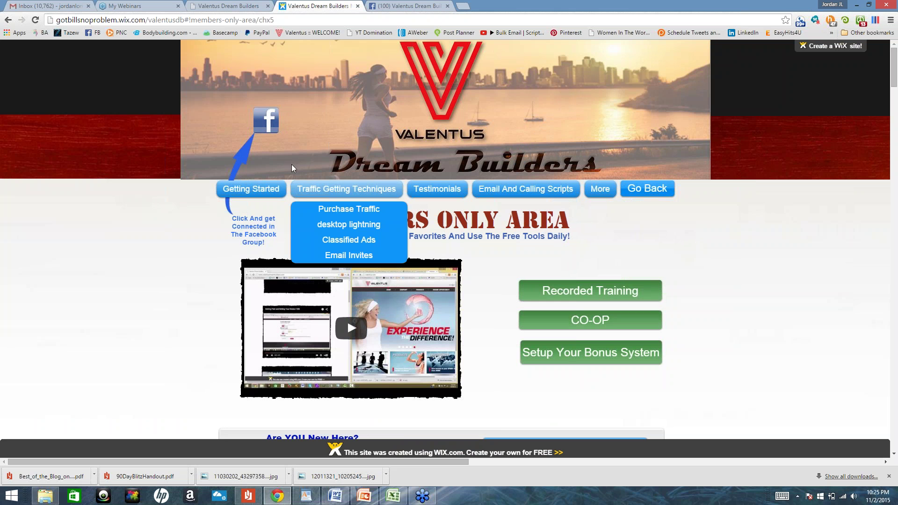
{"action": "left_click", "coordinate": [320, 212]}
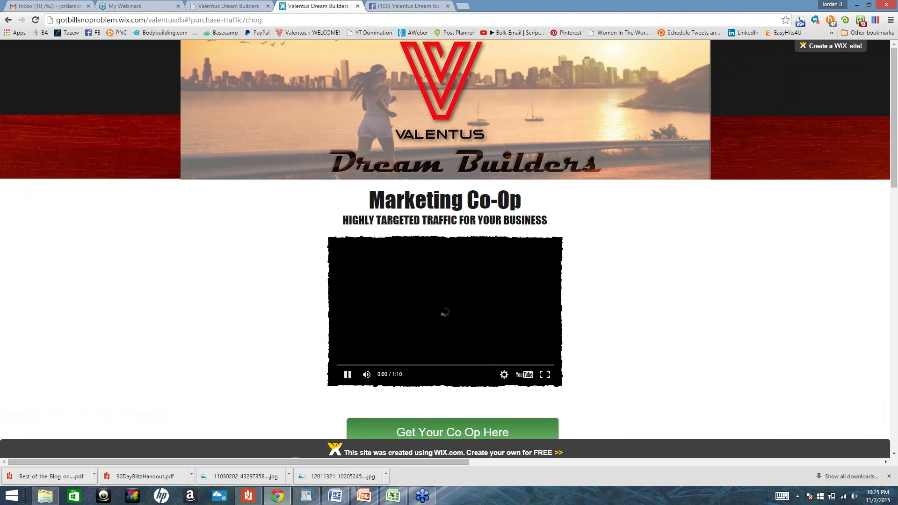
{"action": "left_click", "coordinate": [505, 330]}
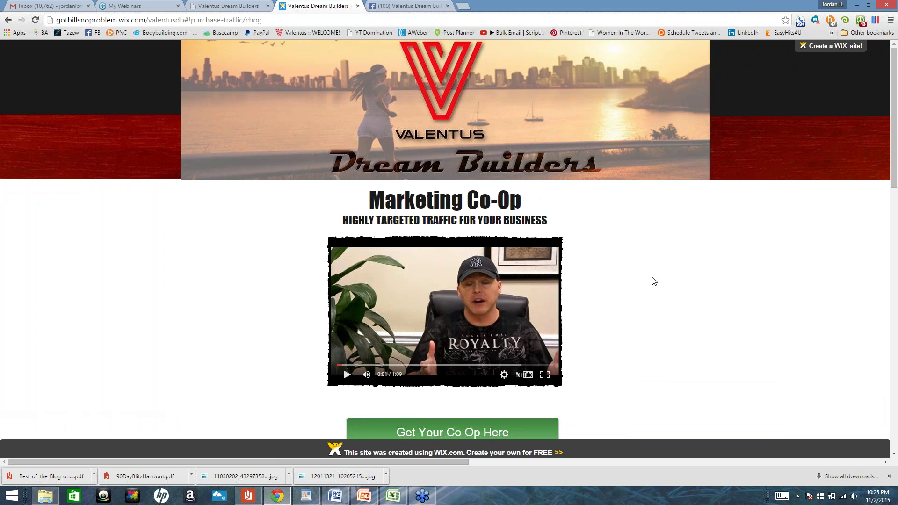
{"action": "scroll", "coordinate": [654, 281], "scroll_direction": "down", "scroll_amount": 4}
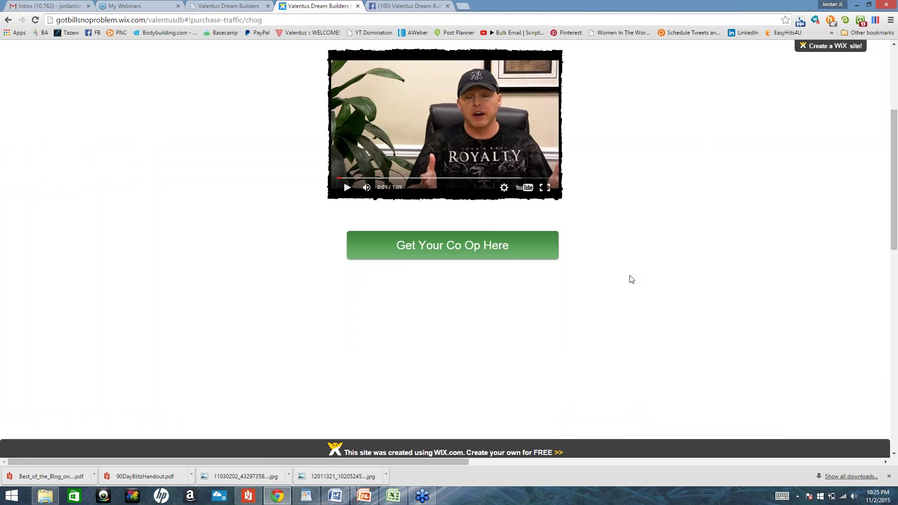
Open the Valentus Traffic co-op site and review its ordering steps, FAQ and November 2015 calendar of click packages.
{"action": "left_click", "coordinate": [473, 245]}
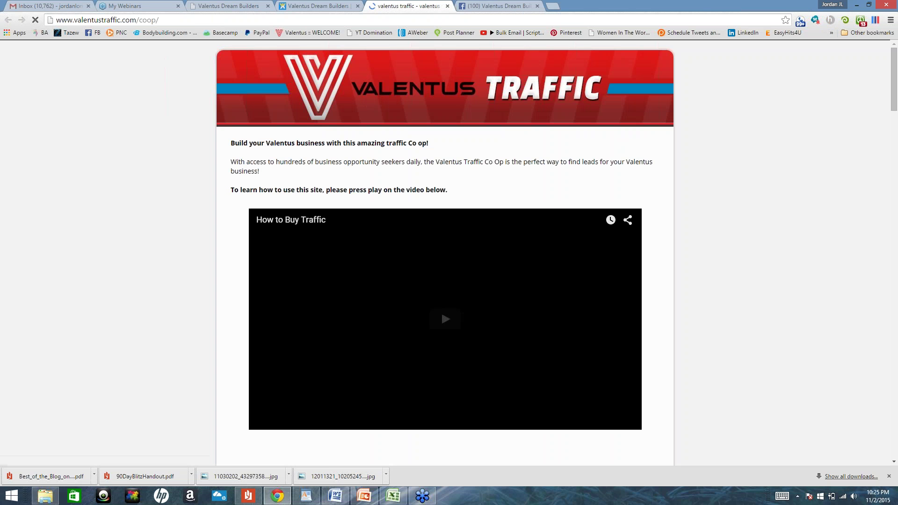
{"action": "scroll", "coordinate": [724, 239], "scroll_direction": "down", "scroll_amount": 6}
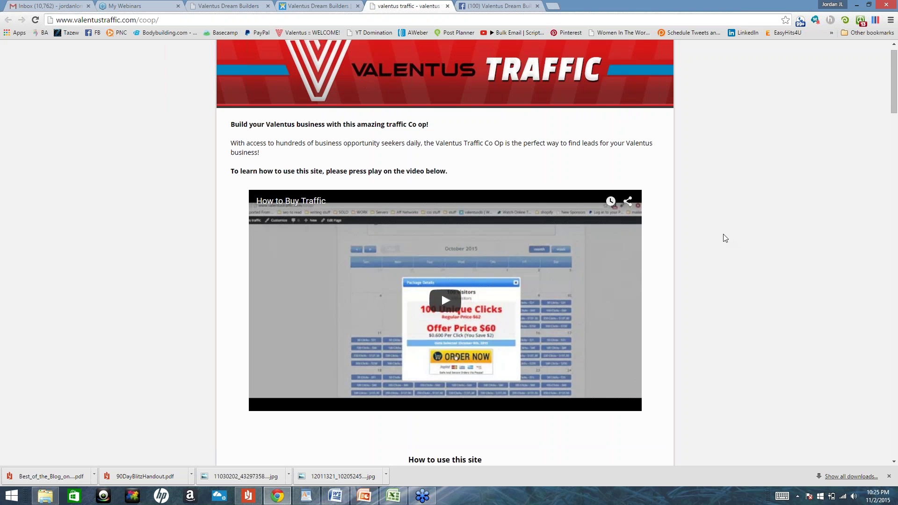
{"action": "scroll", "coordinate": [725, 238], "scroll_direction": "down", "scroll_amount": 10}
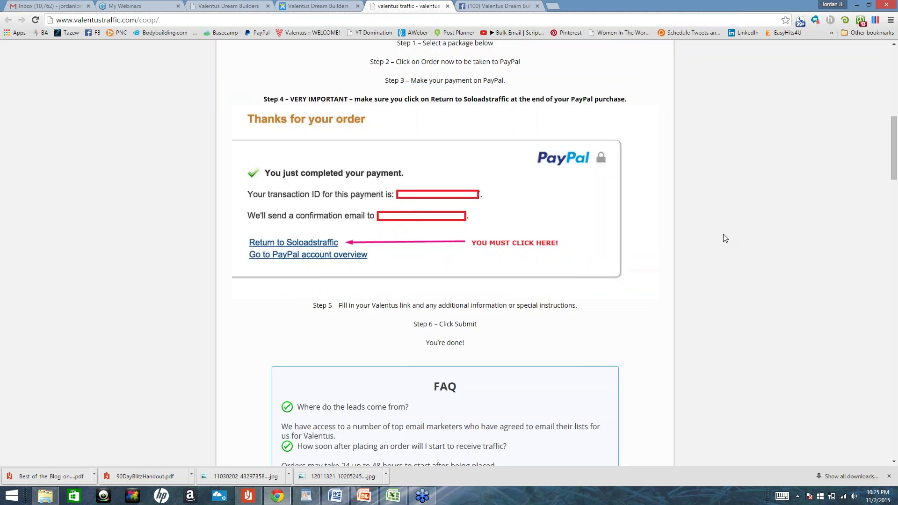
{"action": "scroll", "coordinate": [725, 238], "scroll_direction": "down", "scroll_amount": 4}
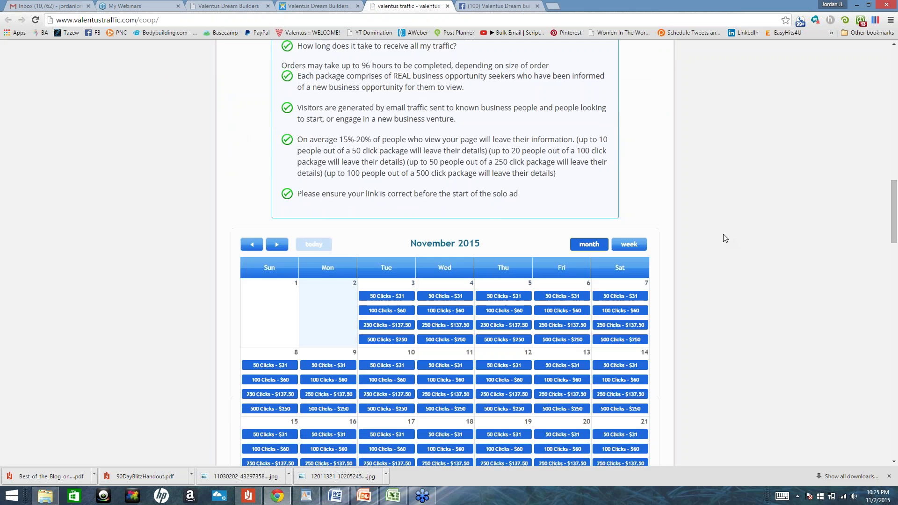
{"action": "scroll", "coordinate": [724, 238], "scroll_direction": "down", "scroll_amount": 2}
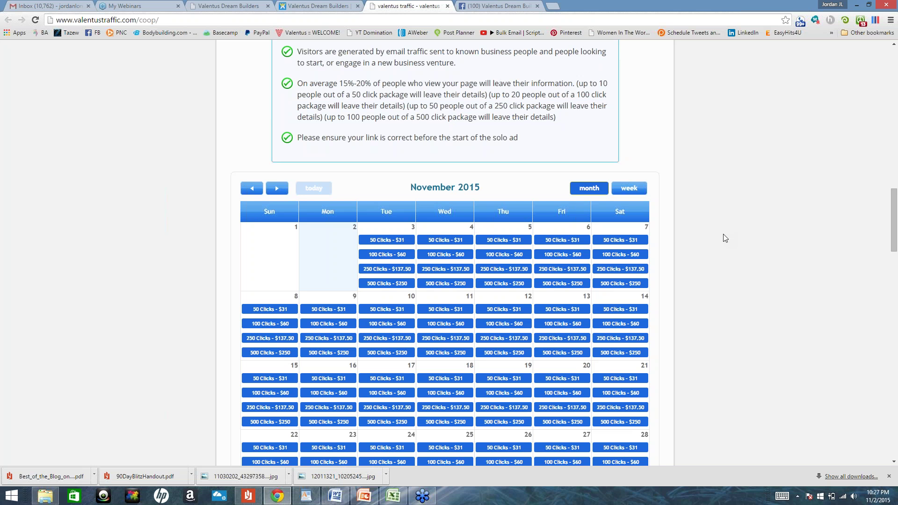
{"action": "scroll", "coordinate": [724, 234], "scroll_direction": "up", "scroll_amount": 6}
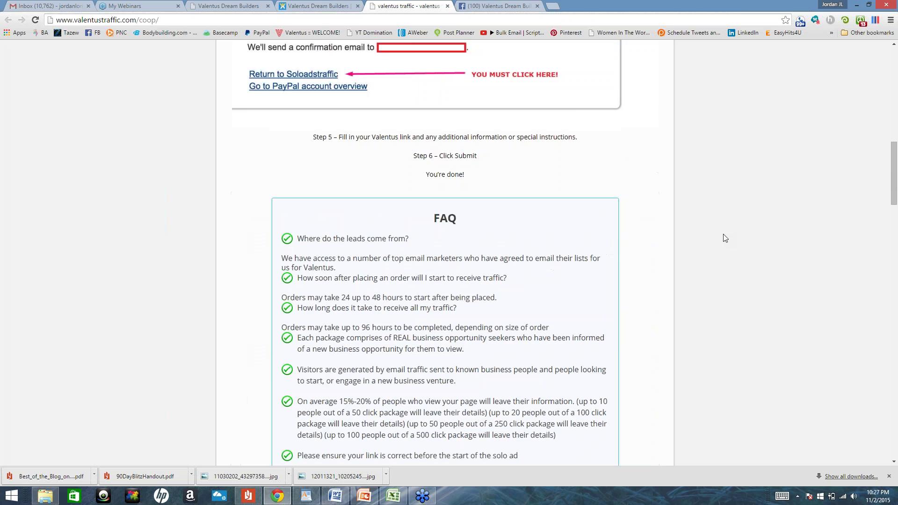
{"action": "scroll", "coordinate": [723, 234], "scroll_direction": "up", "scroll_amount": 15}
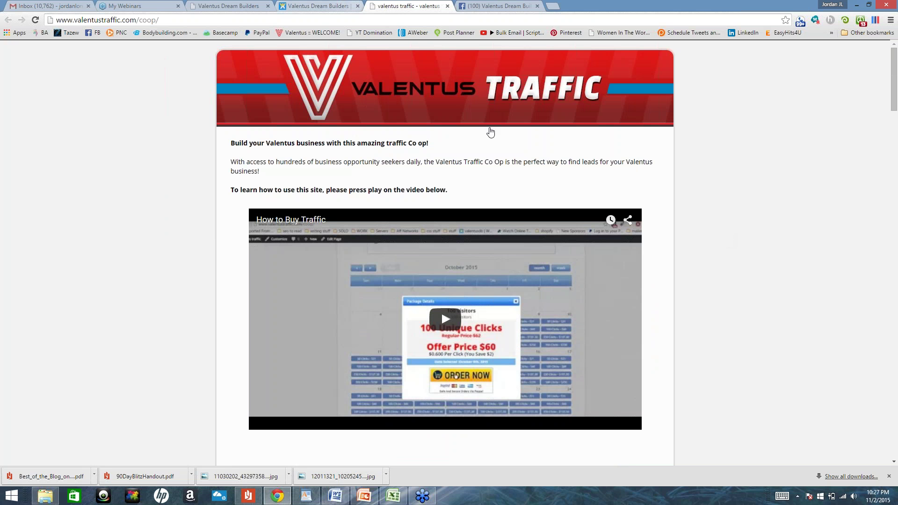
Close the Valentus Traffic site and return to the beginning of the Marketing Co-Op page.
{"action": "left_click", "coordinate": [448, 7]}
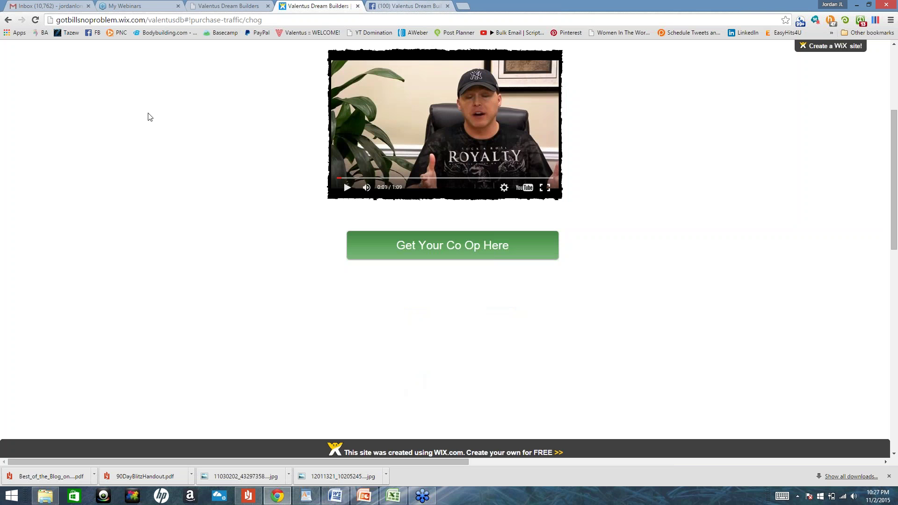
{"action": "scroll", "coordinate": [148, 116], "scroll_direction": "up", "scroll_amount": 3}
{"action": "scroll", "coordinate": [148, 117], "scroll_direction": "up", "scroll_amount": 1}
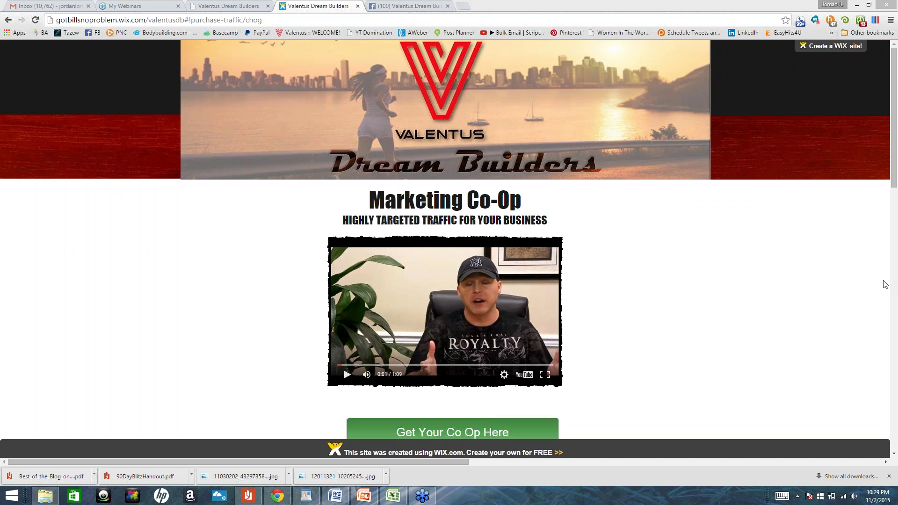
Switch to the 90 Day Blitz Daily Action Tracker in Excel and set the points for personally enrolling a new distributor at 499 to 8.
{"action": "left_click", "coordinate": [393, 496]}
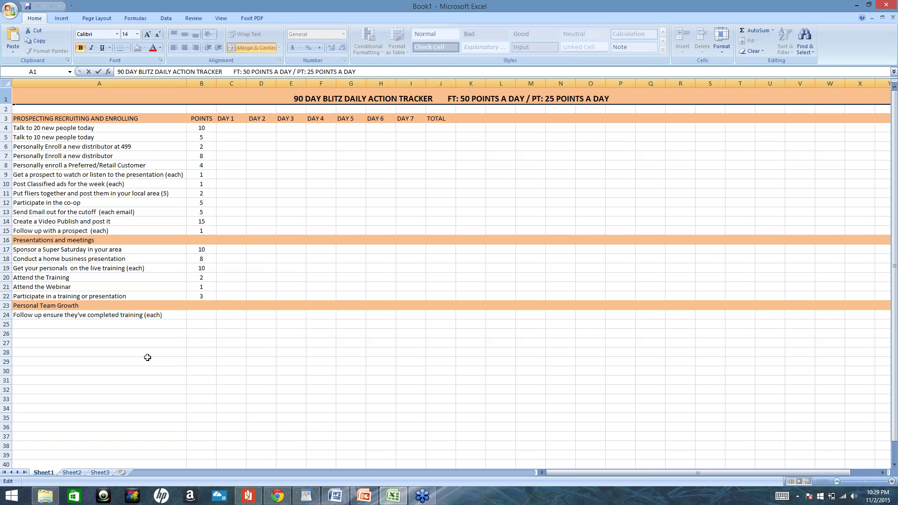
{"action": "left_click", "coordinate": [228, 127]}
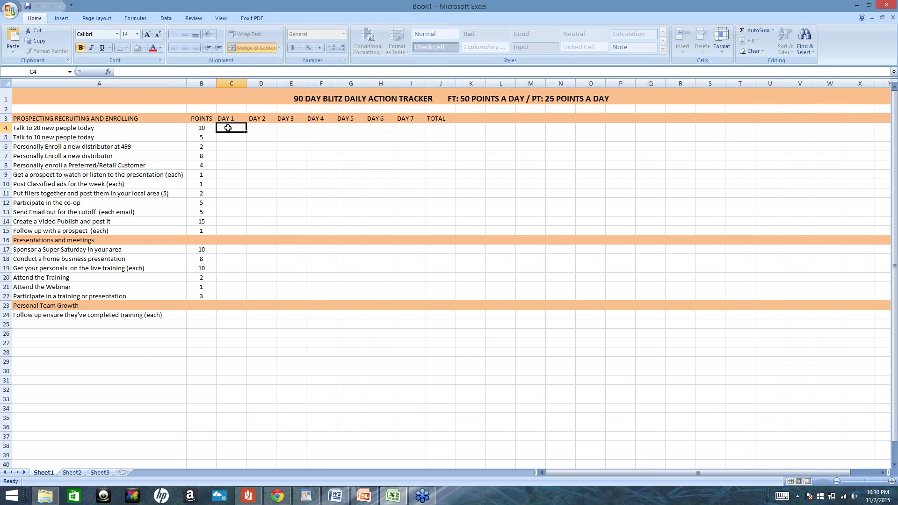
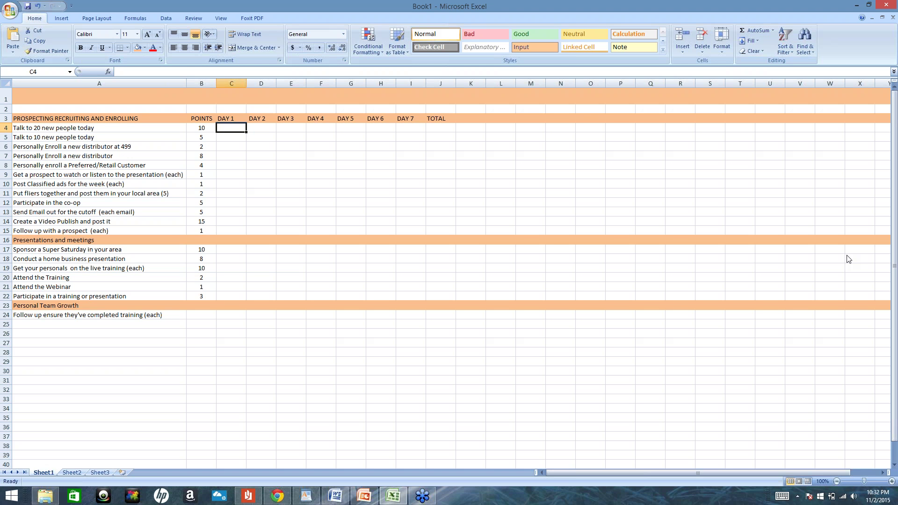
{"action": "left_click", "coordinate": [103, 146]}
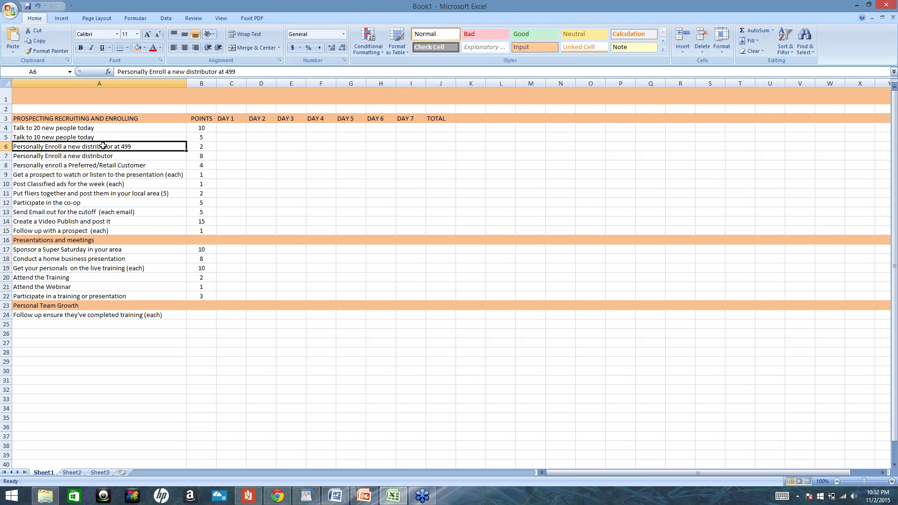
{"action": "left_click", "coordinate": [201, 146]}
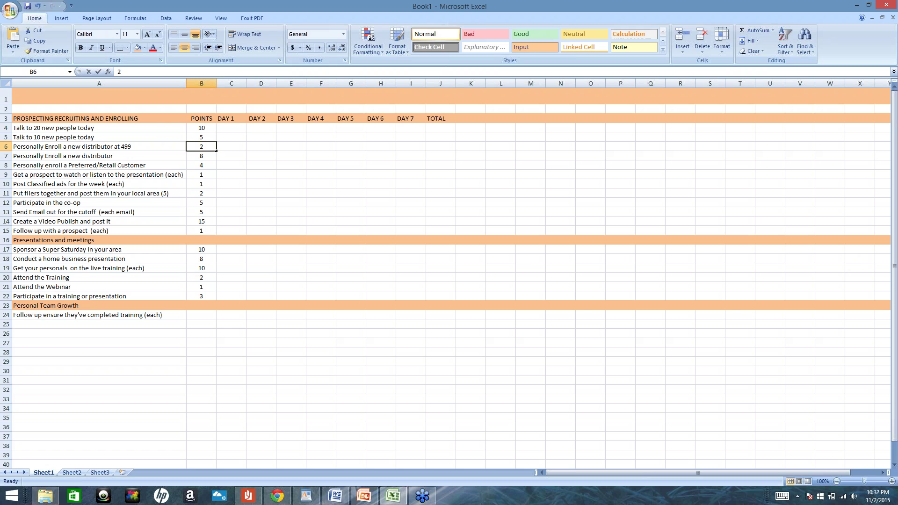
{"action": "double_click", "coordinate": [202, 146]}
{"action": "double_click", "coordinate": [201, 147]}
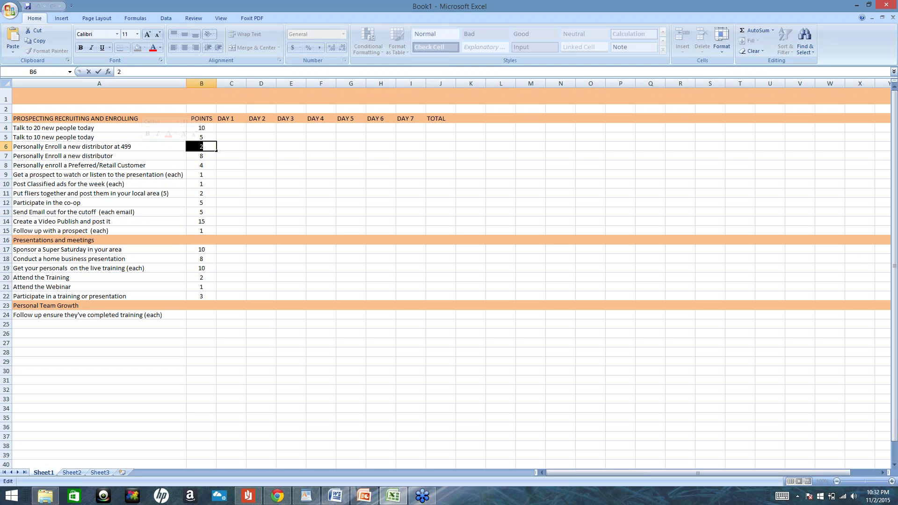
{"action": "type", "text": "8"}
Set the points for Personally Enroll a new distributor in B7 to 4.
{"action": "double_click", "coordinate": [201, 156]}
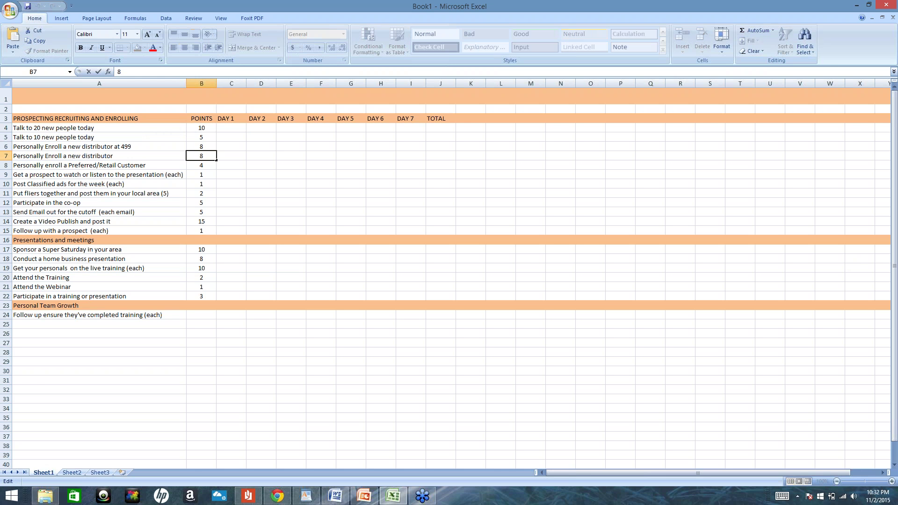
{"action": "double_click", "coordinate": [201, 156]}
{"action": "left_click", "coordinate": [202, 156]}
{"action": "double_click", "coordinate": [201, 156]}
{"action": "type", "text": "4"}
{"action": "left_click", "coordinate": [204, 165]}
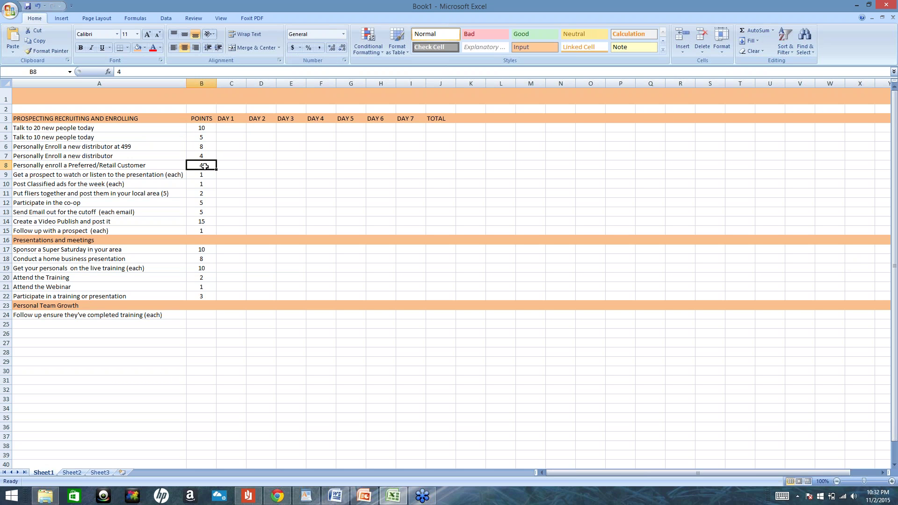
Go through the tracker's presentation, classified ads, fliers and co-op activities in rows 9 to 12, selecting each in turn.
{"action": "left_click", "coordinate": [207, 175]}
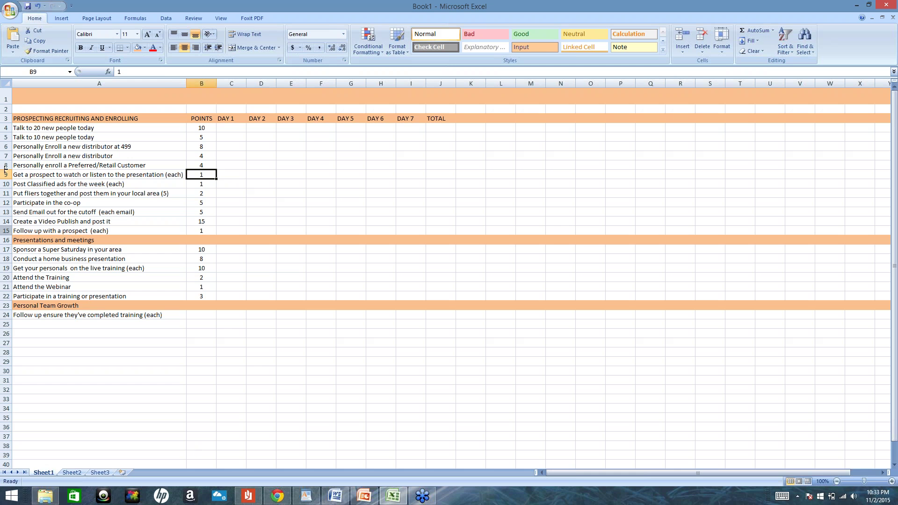
{"action": "left_click", "coordinate": [94, 192]}
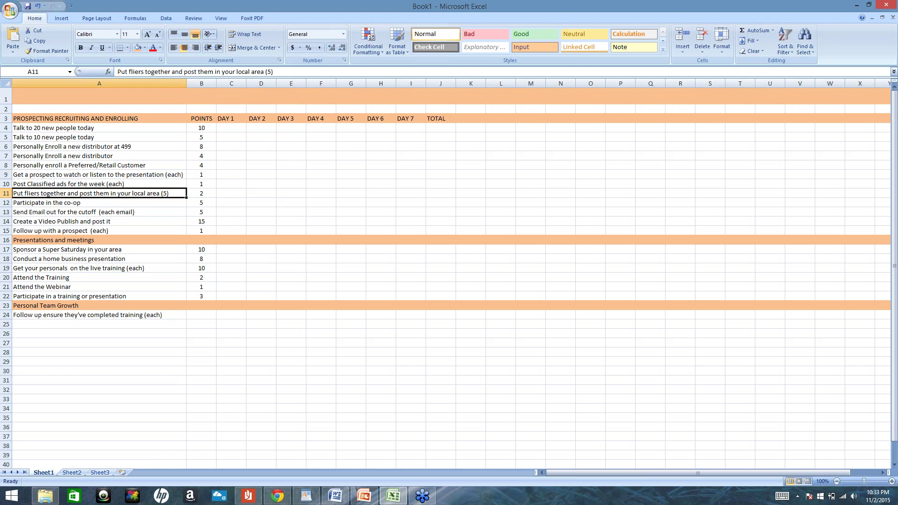
{"action": "left_click", "coordinate": [88, 177]}
{"action": "left_click", "coordinate": [89, 185]}
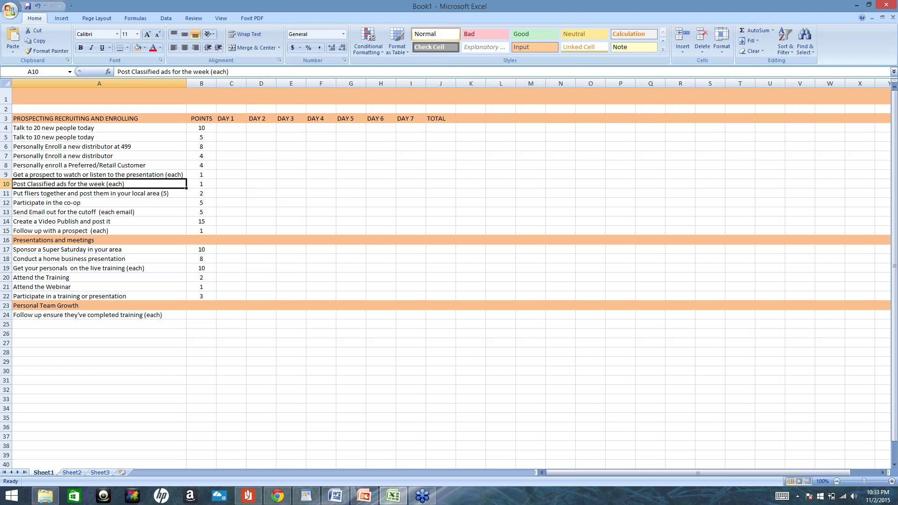
{"action": "left_click", "coordinate": [7, 197]}
{"action": "left_click", "coordinate": [6, 194]}
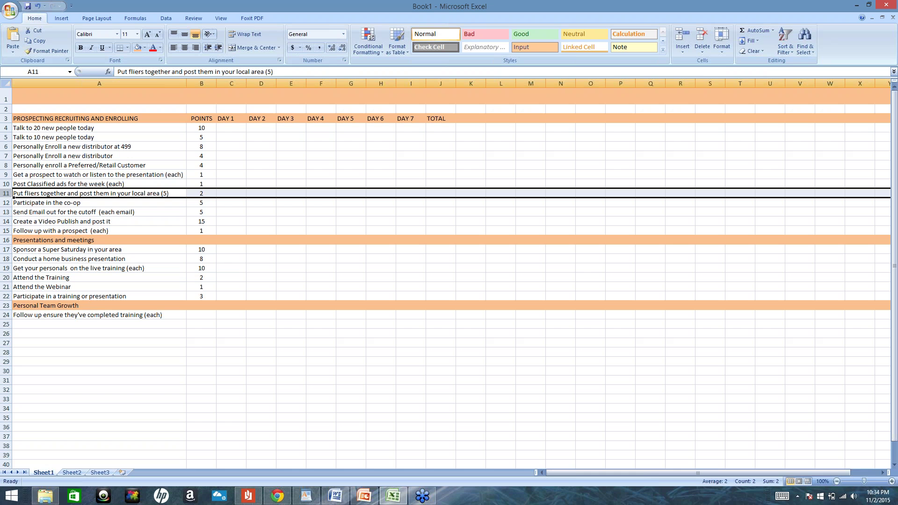
{"action": "left_click", "coordinate": [7, 203]}
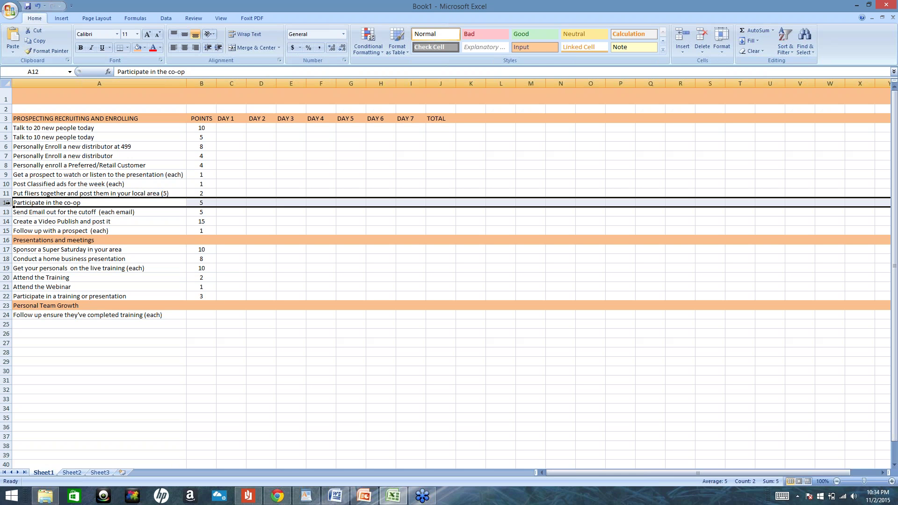
Set the points for Participate in the co-op in B12 to 7.
{"action": "left_click", "coordinate": [12, 212]}
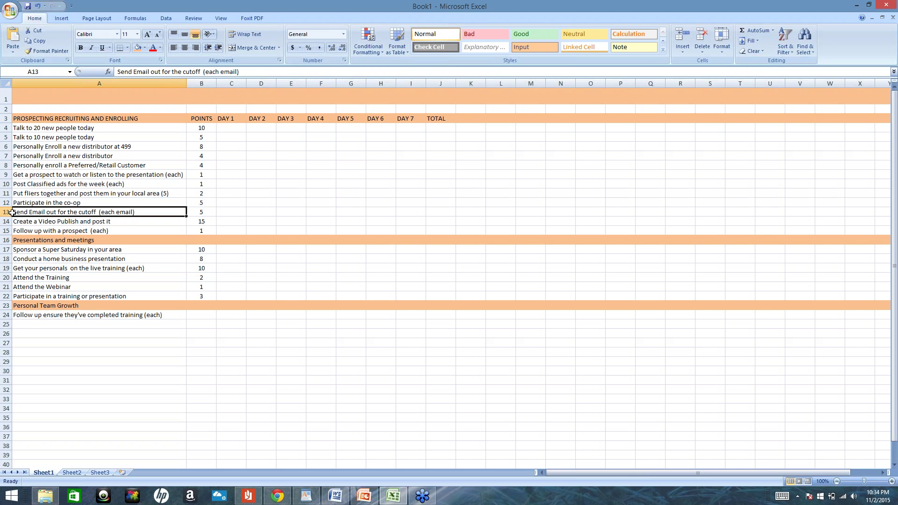
{"action": "left_click", "coordinate": [7, 203]}
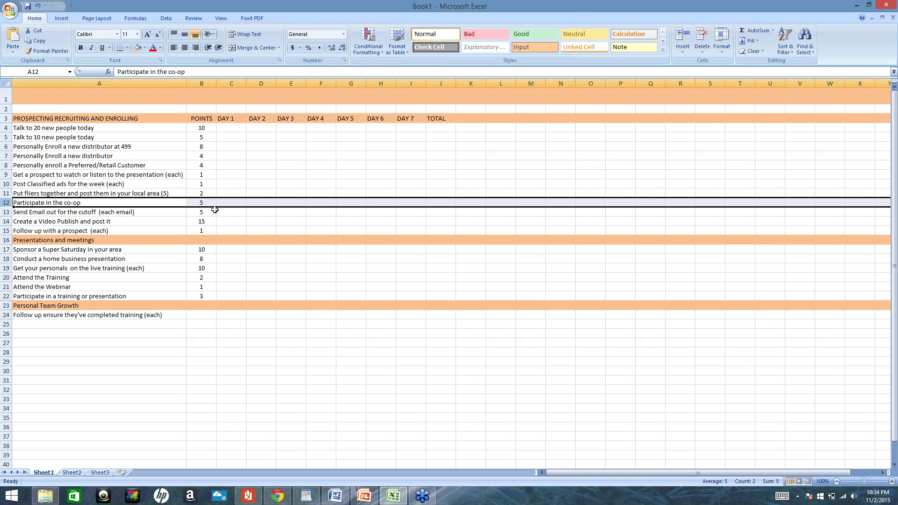
{"action": "double_click", "coordinate": [202, 202]}
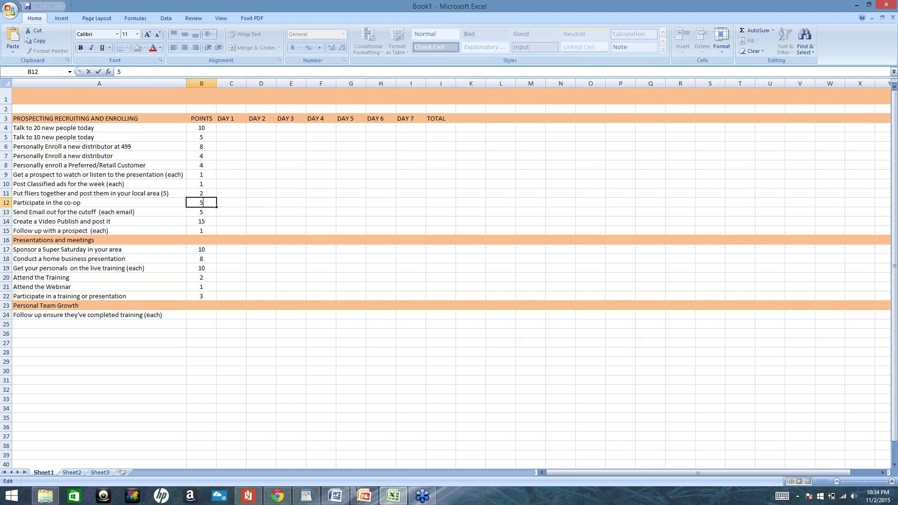
{"action": "double_click", "coordinate": [201, 202]}
{"action": "type", "text": "7"}
Go through the cutoff email and video publishing activities in rows 13 and 14, including the video's points.
{"action": "left_click", "coordinate": [7, 212]}
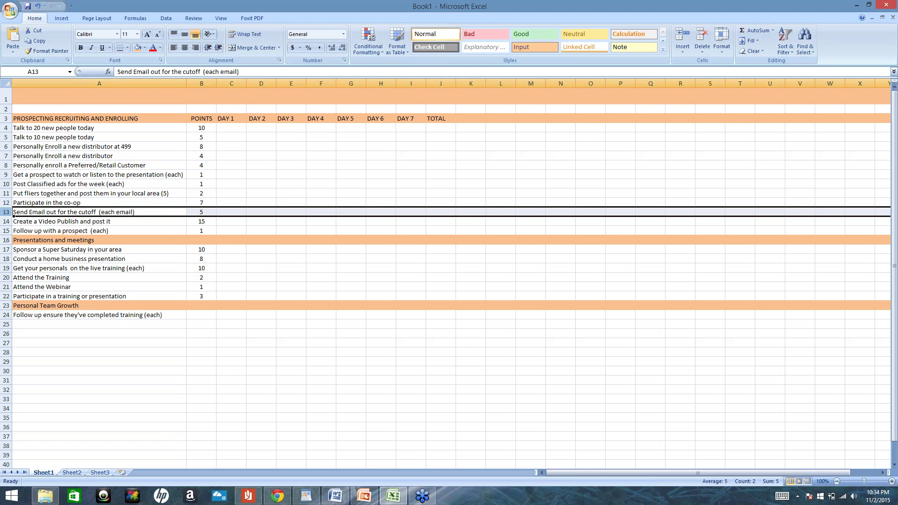
{"action": "left_click", "coordinate": [171, 223]}
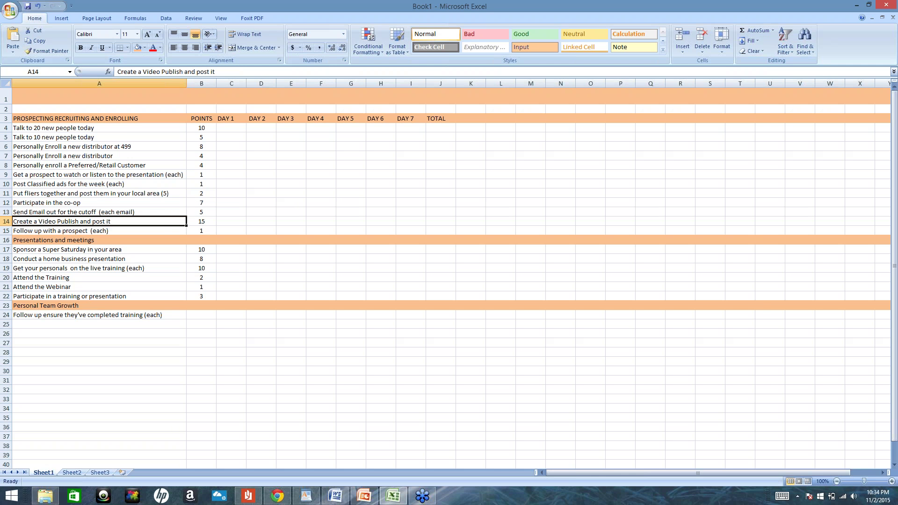
{"action": "left_click", "coordinate": [202, 223]}
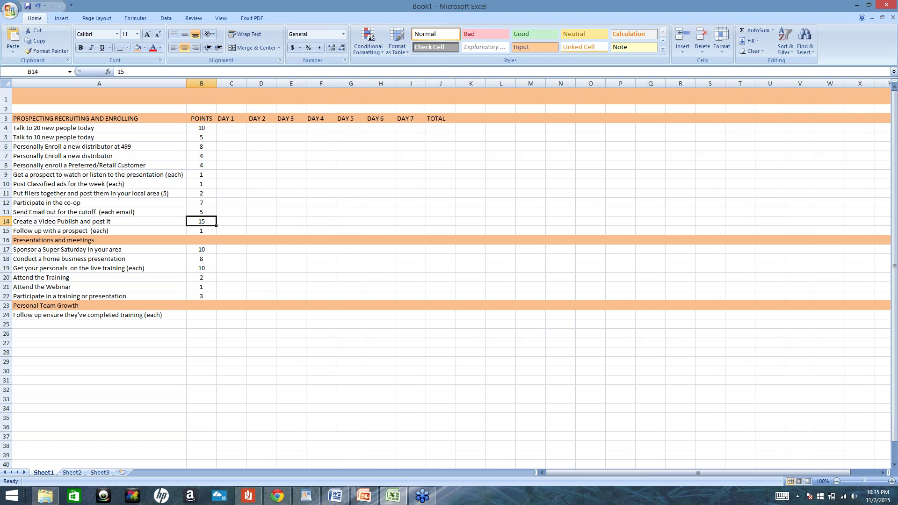
Insert a row above Follow up with a prospect and enter the activity "Send out a sample pack for $20".
{"action": "left_click", "coordinate": [7, 232]}
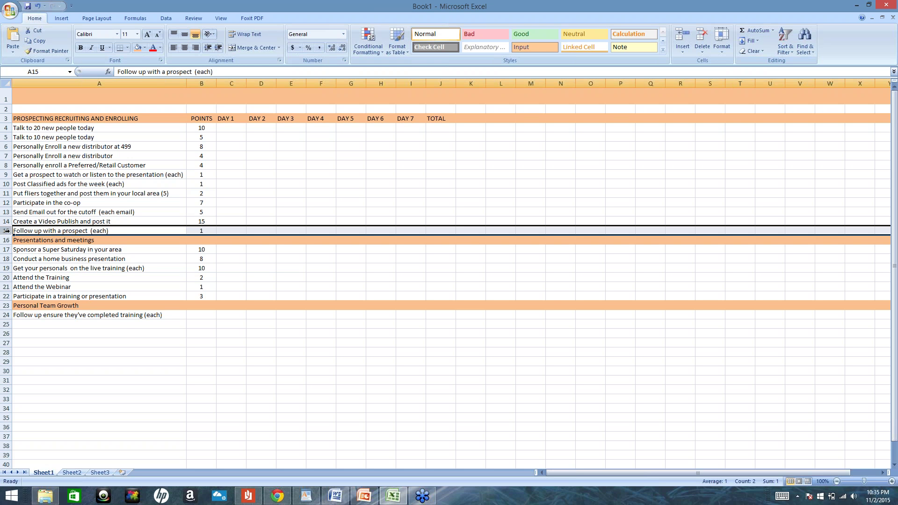
{"action": "right_click", "coordinate": [6, 231]}
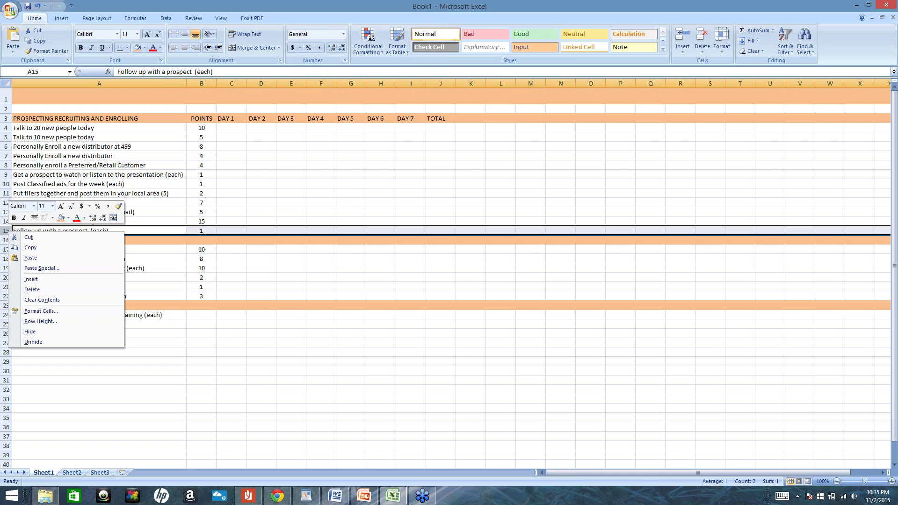
{"action": "left_click", "coordinate": [65, 280]}
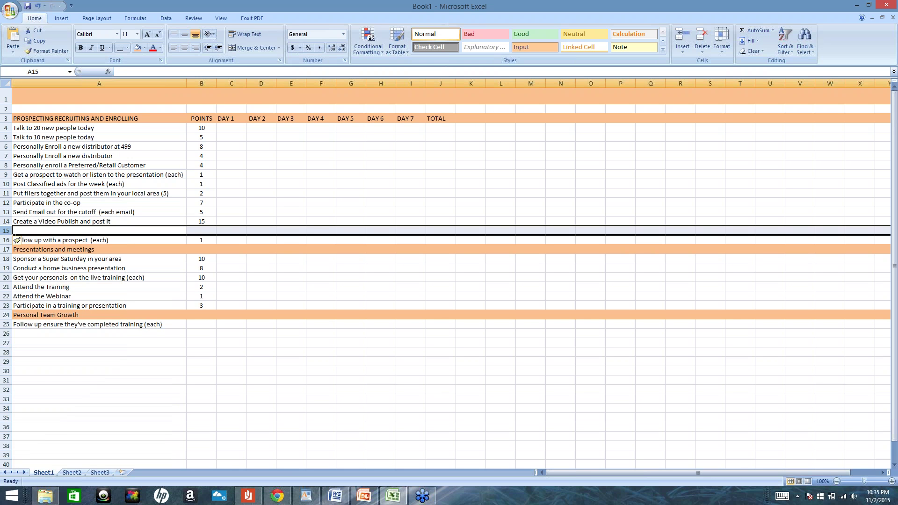
{"action": "type", "text": "S"}
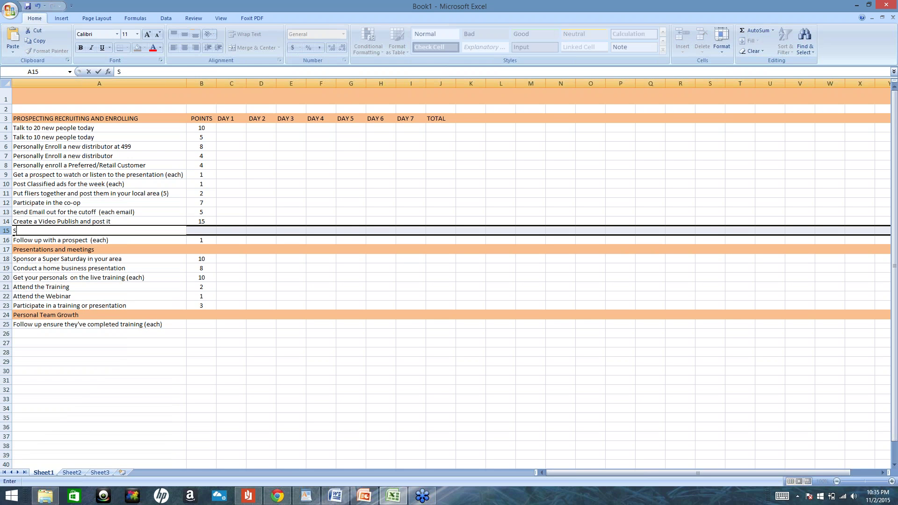
{"action": "type", "text": "end out a sample pac"}
{"action": "type", "text": "k for"}
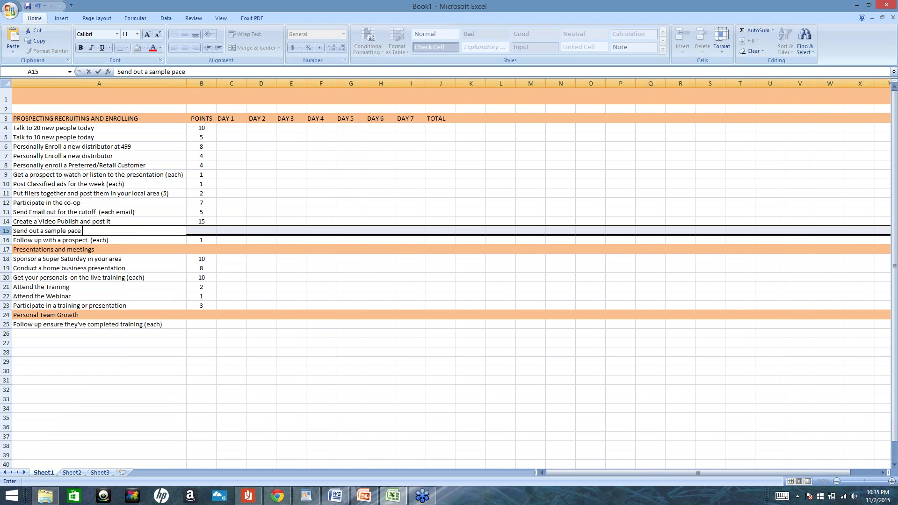
{"action": "type", "text": " 20"}
{"action": "left_click", "coordinate": [99, 231]}
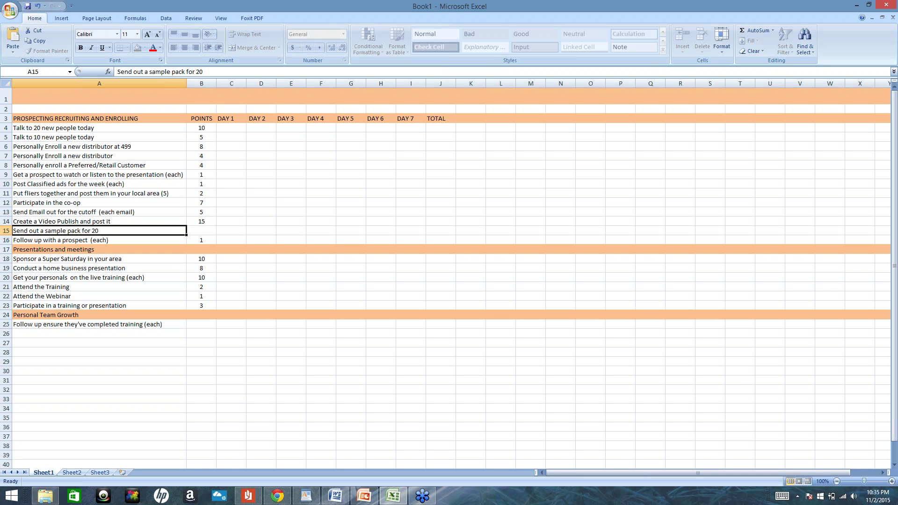
{"action": "double_click", "coordinate": [92, 230]}
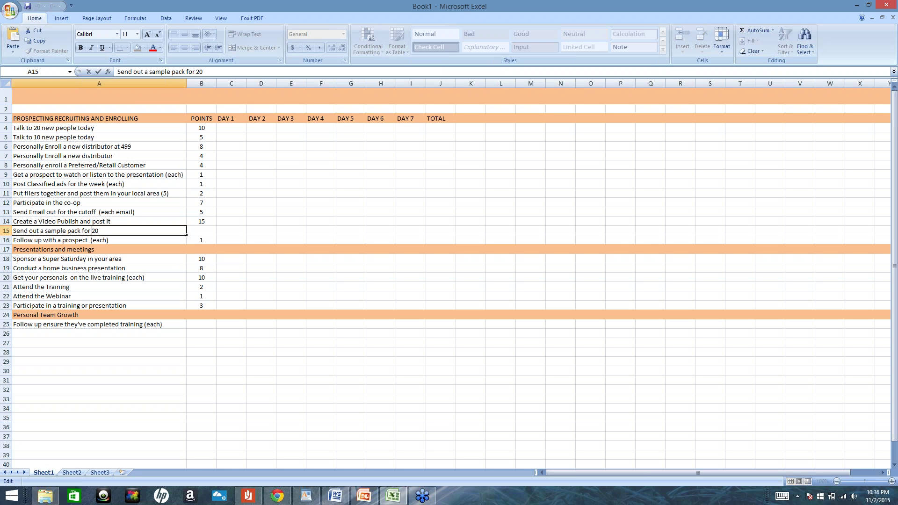
{"action": "type", "text": "$"}
Set the points for the sample pack activity in B15 to 3.
{"action": "left_click", "coordinate": [205, 230]}
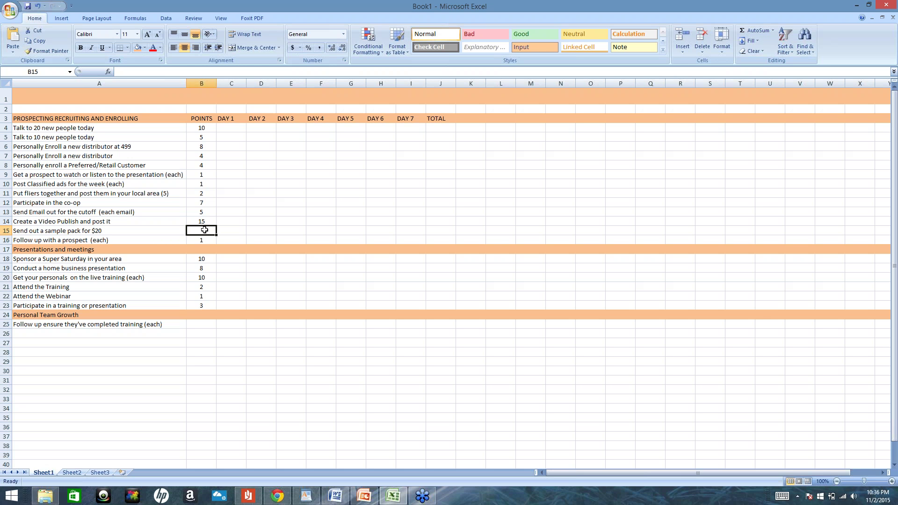
{"action": "key", "text": "BackSpace"}
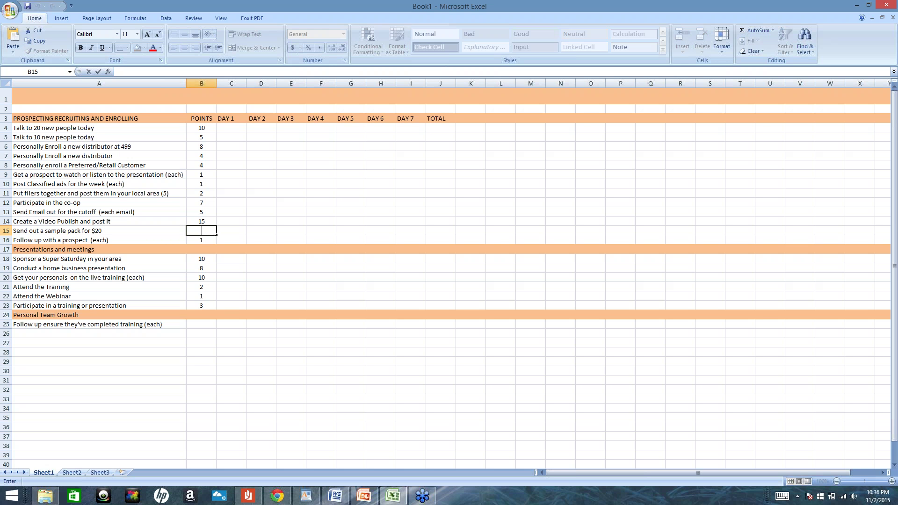
{"action": "type", "text": "3"}
{"action": "left_click", "coordinate": [262, 222]}
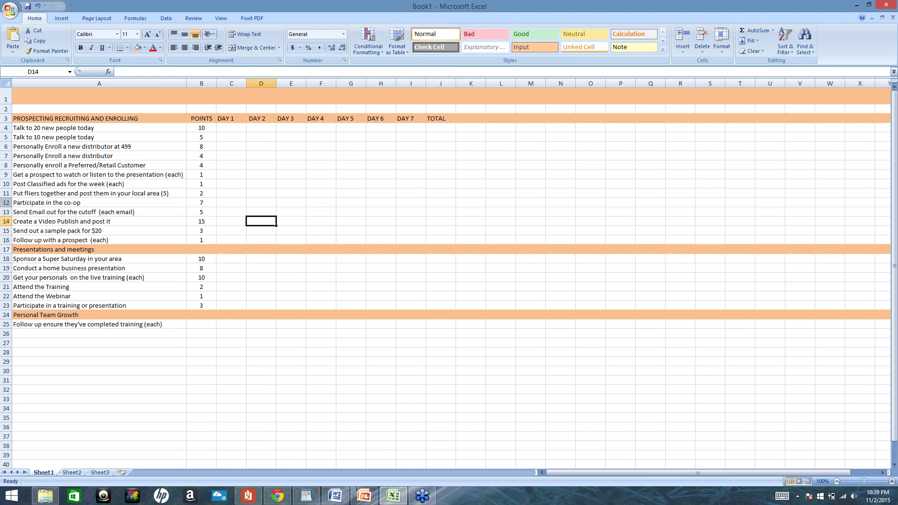
Go through the Presentations and meetings heading, the Super Saturday activity with its points, and the home business presentation in rows 17 to 19.
{"action": "left_click", "coordinate": [6, 249]}
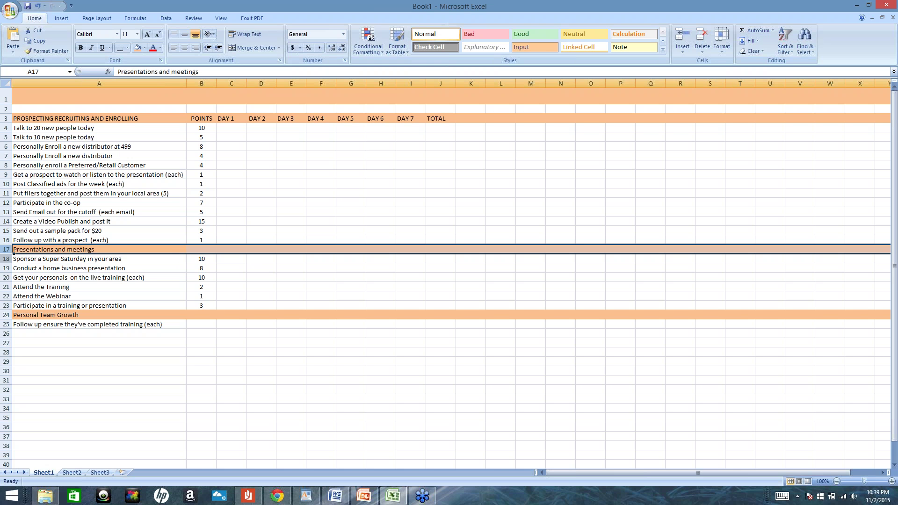
{"action": "left_click", "coordinate": [7, 259]}
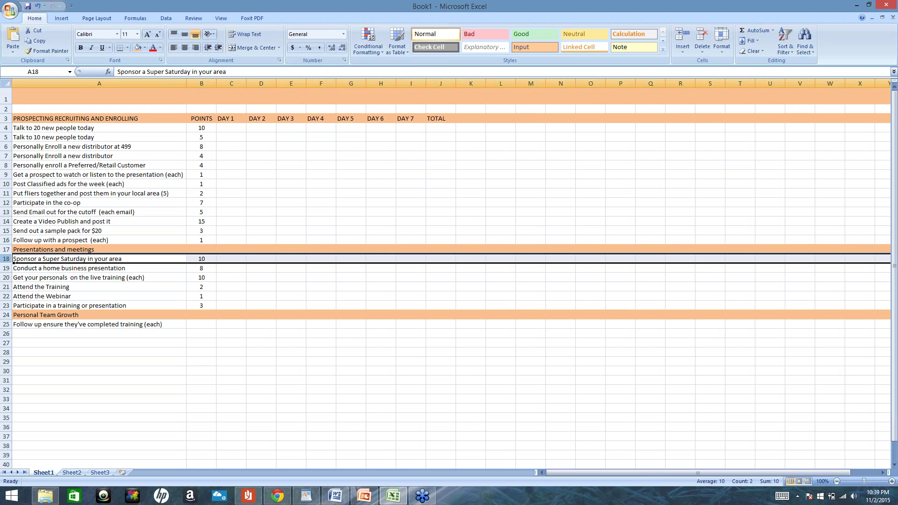
{"action": "left_click", "coordinate": [202, 259]}
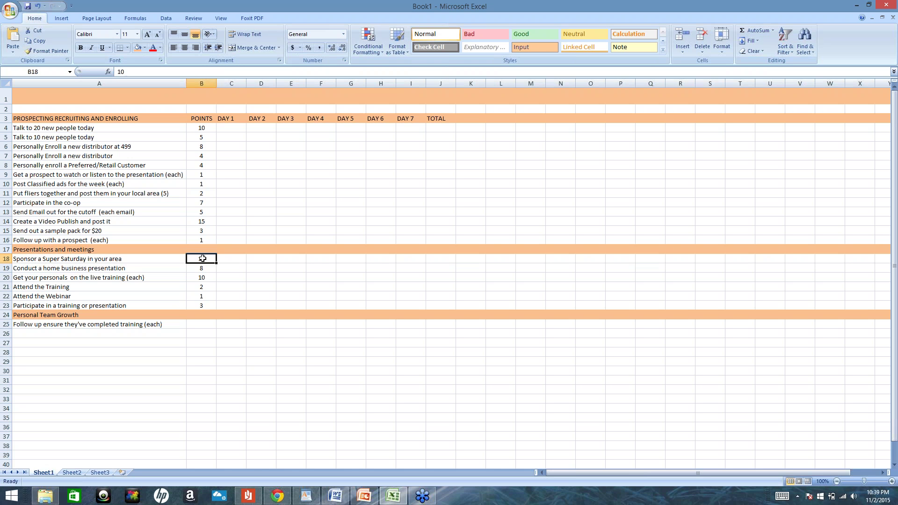
{"action": "double_click", "coordinate": [202, 259]}
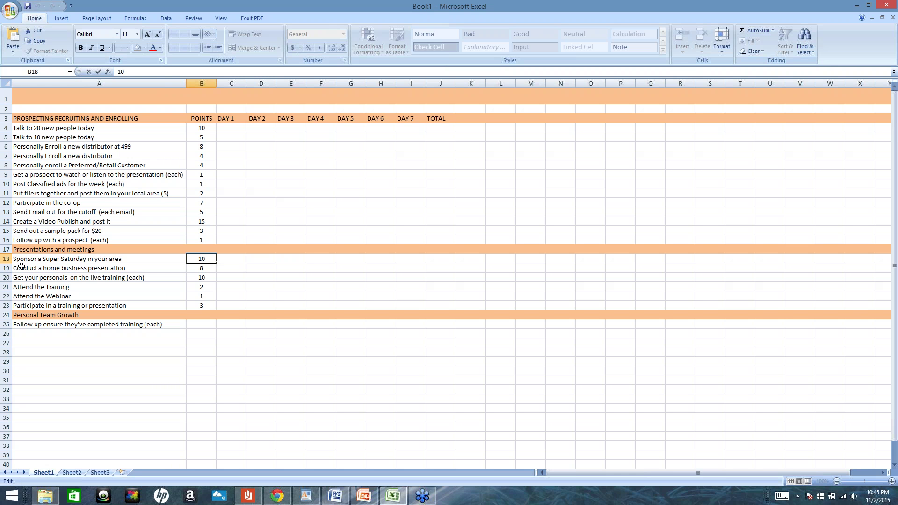
{"action": "left_click", "coordinate": [6, 268]}
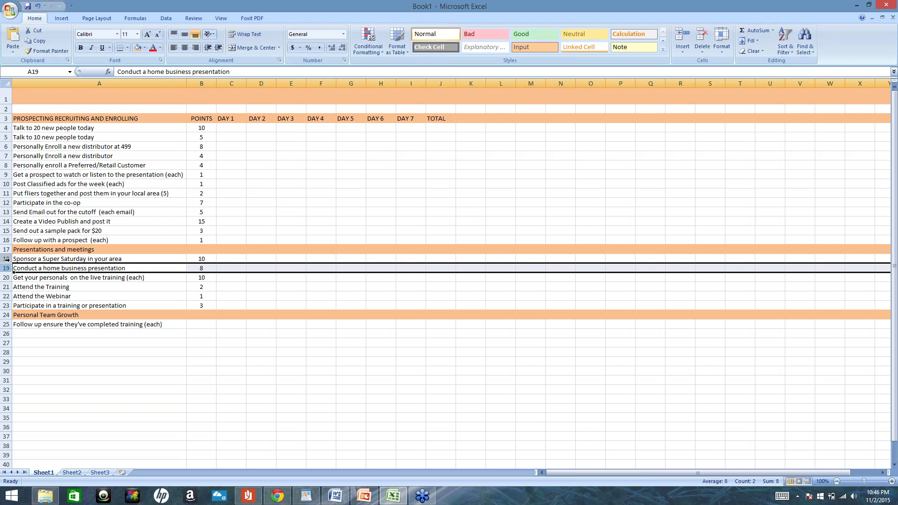
{"action": "left_click", "coordinate": [7, 258]}
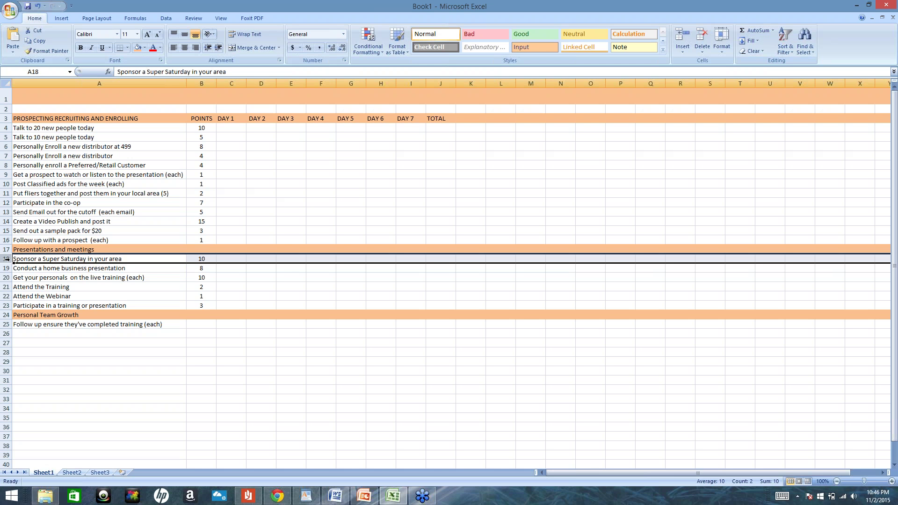
{"action": "left_click", "coordinate": [8, 268]}
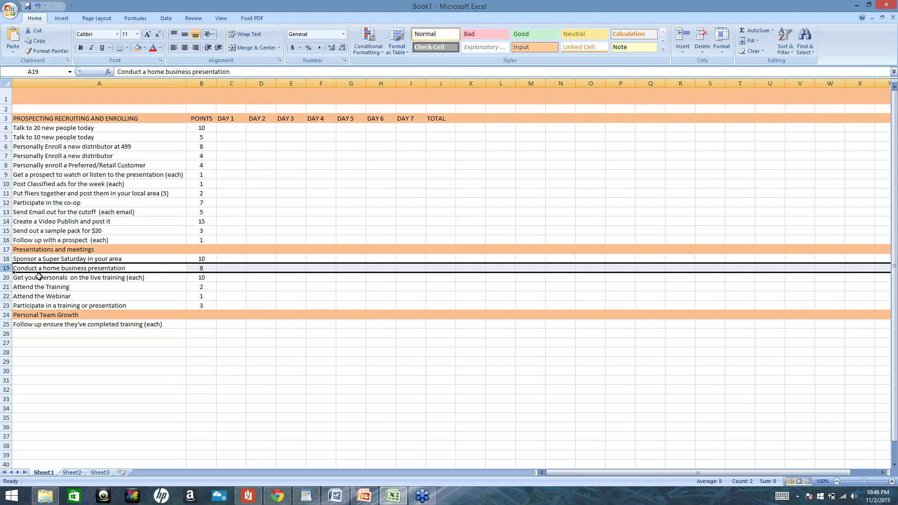
Set the points for getting personals on the live training in B20 to 1.
{"action": "left_click", "coordinate": [7, 277]}
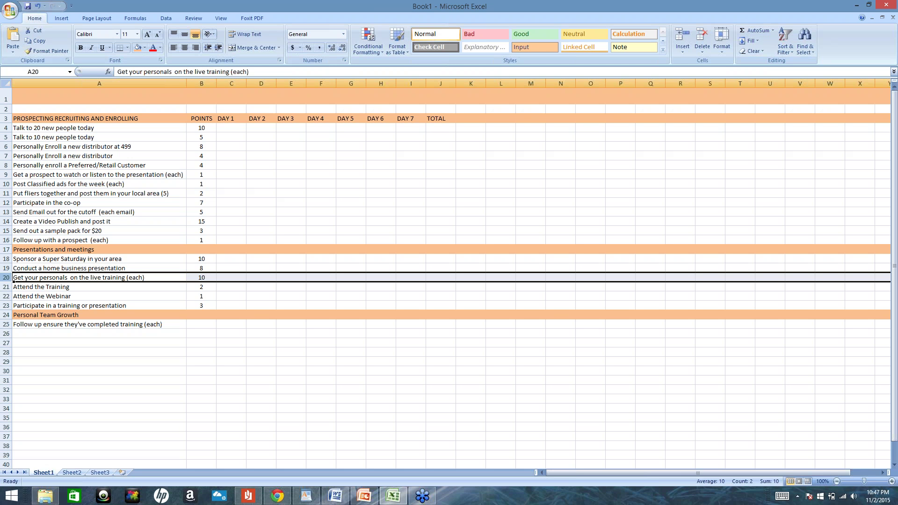
{"action": "key", "text": "Down"}
{"action": "key", "text": "Down"}
{"action": "key", "text": "Down"}
{"action": "key", "text": "Right"}
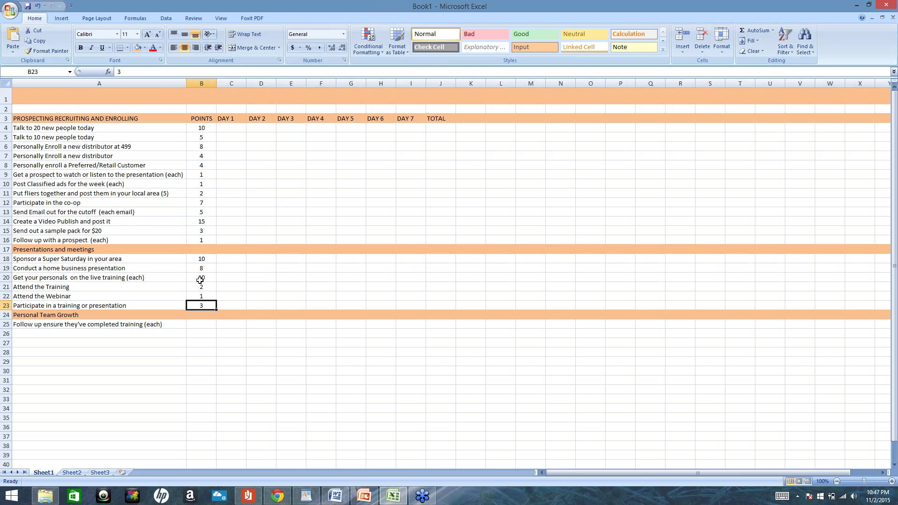
{"action": "double_click", "coordinate": [200, 280]}
{"action": "double_click", "coordinate": [201, 277]}
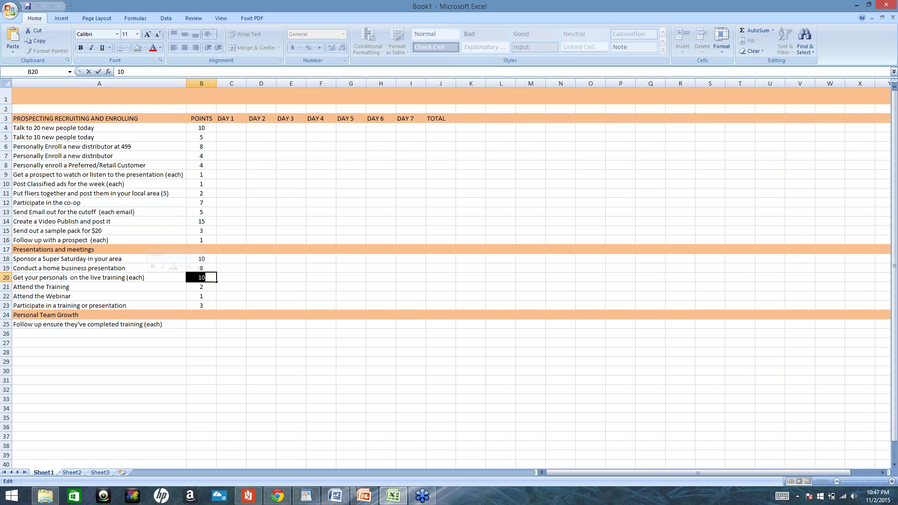
{"action": "type", "text": "1"}
{"action": "left_click", "coordinate": [207, 288]}
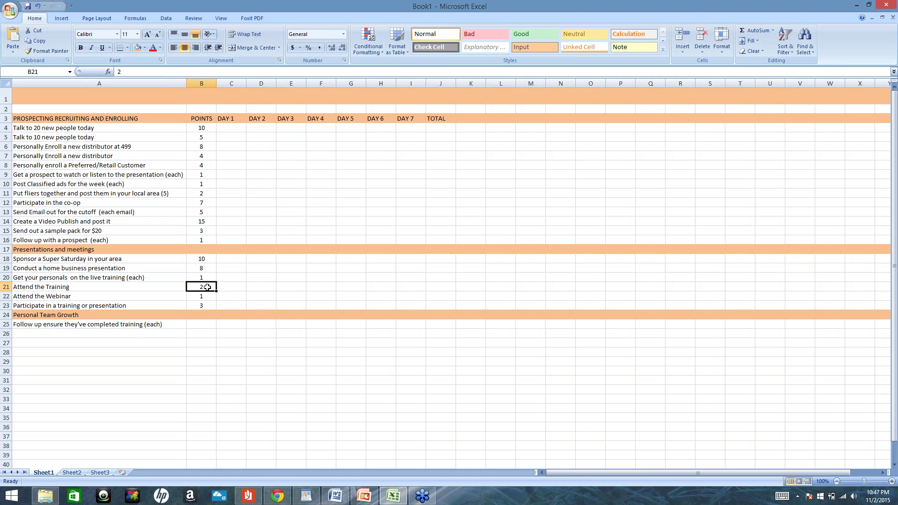
Go through the Attend the Training and Attend the Webinar activities in rows 21 and 22.
{"action": "key", "text": "super+c"}
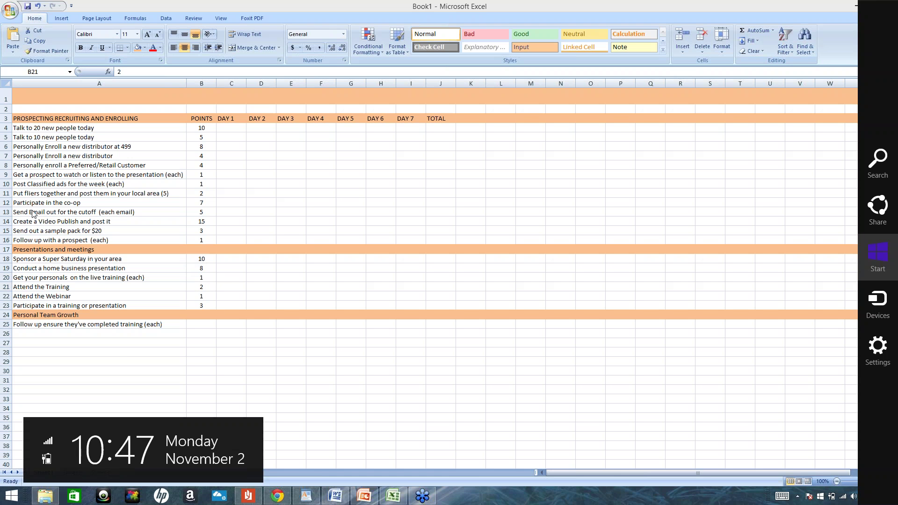
{"action": "left_click", "coordinate": [6, 287]}
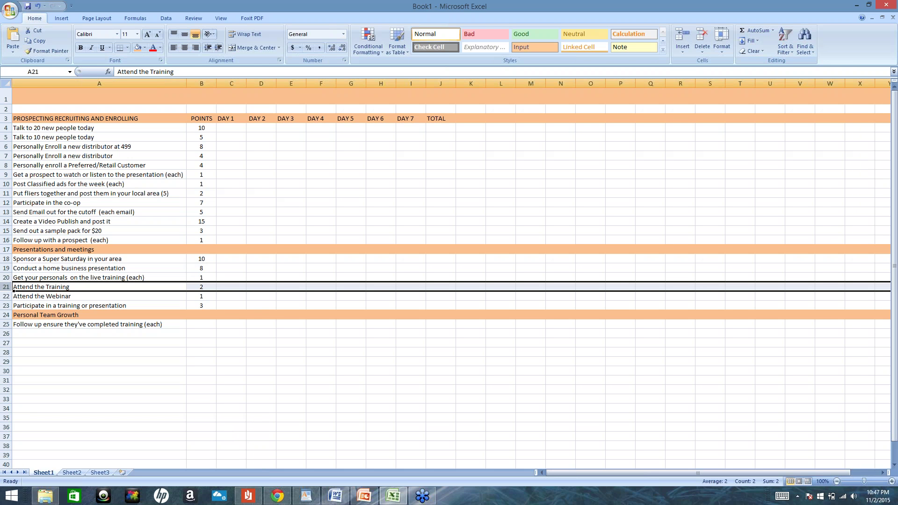
{"action": "left_click", "coordinate": [6, 296]}
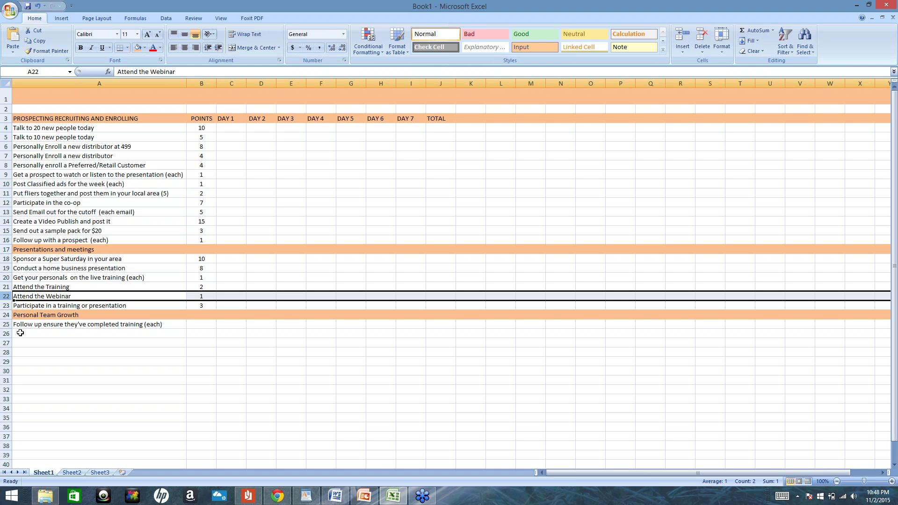
Set the points for the completed-training follow-up in B25 to 2 and select the empty row 26 below it.
{"action": "left_click", "coordinate": [7, 325]}
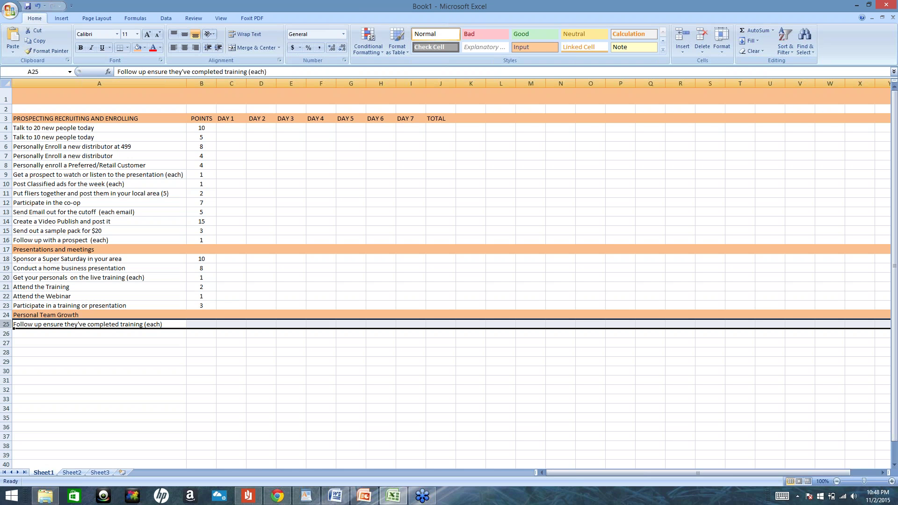
{"action": "left_click", "coordinate": [201, 323]}
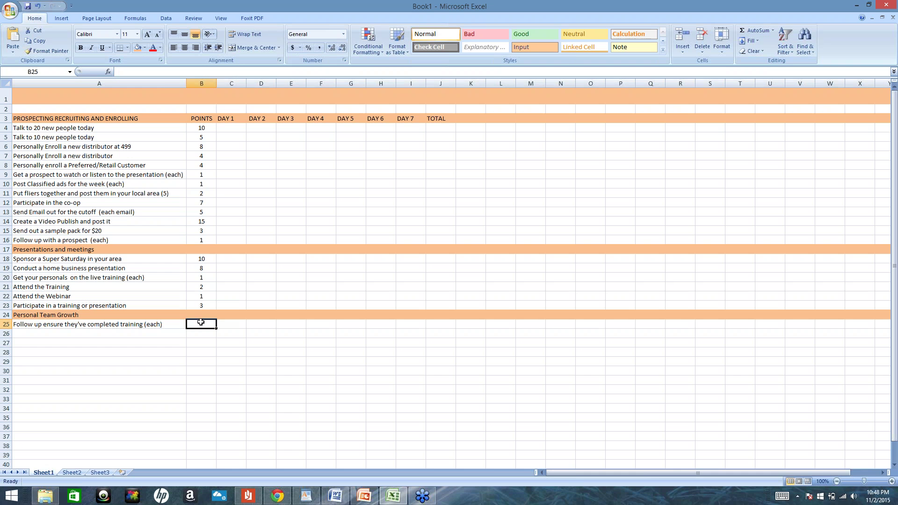
{"action": "type", "text": "1"}
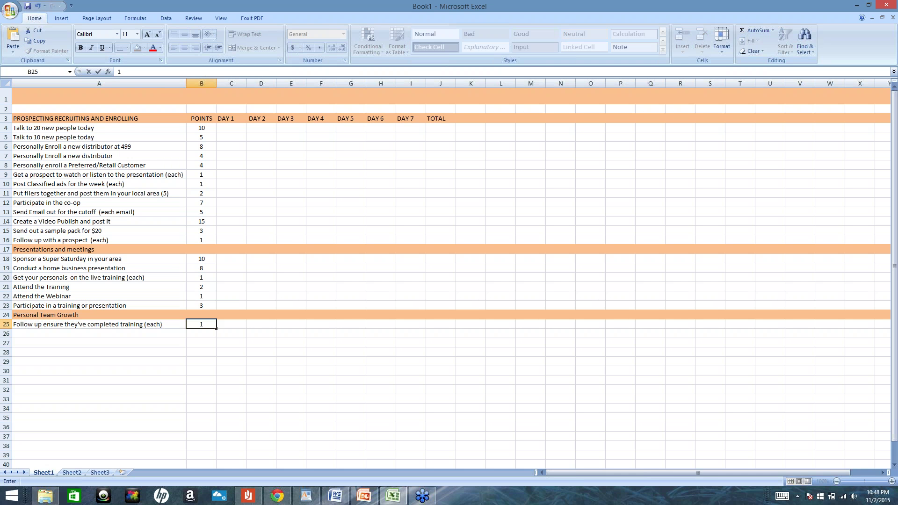
{"action": "double_click", "coordinate": [201, 324]}
{"action": "type", "text": "2"}
{"action": "left_click", "coordinate": [121, 332]}
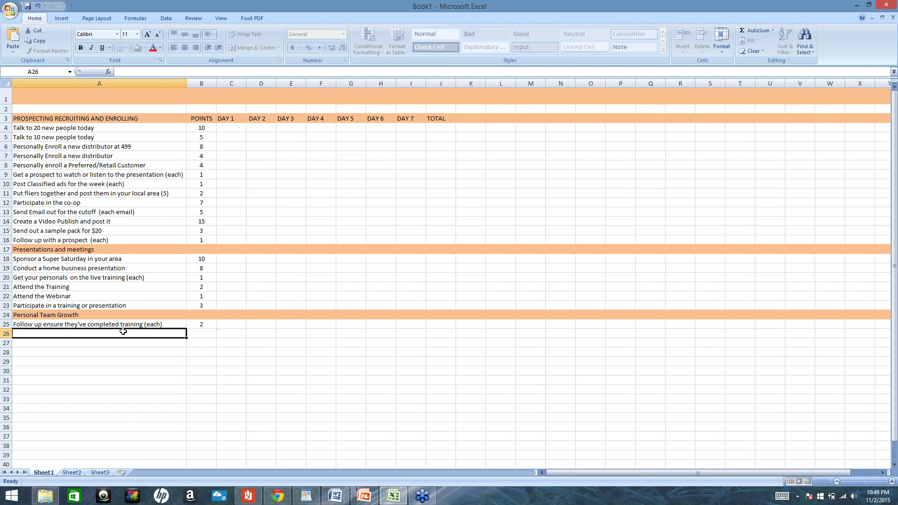
{"action": "left_click", "coordinate": [7, 334]}
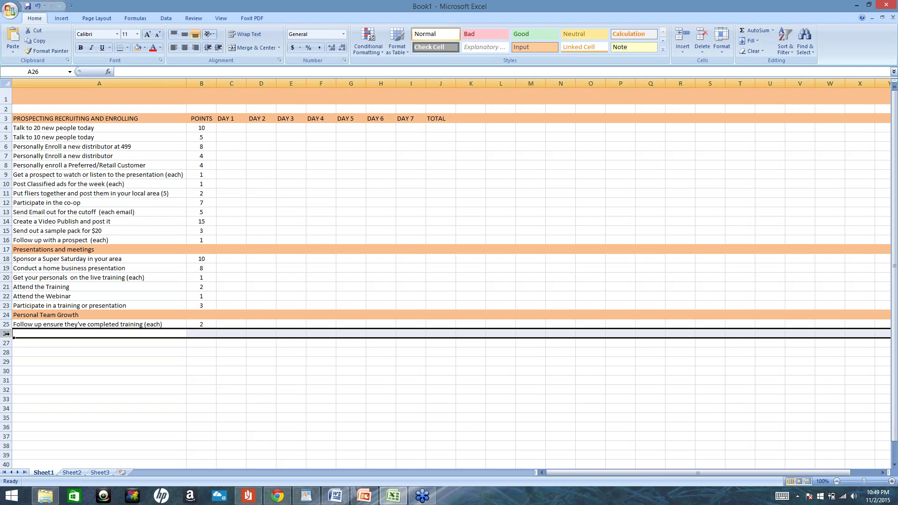
Add the activity "help someone go up in rank" in A26 with 7 points in B26, and select the tracker's title row.
{"action": "left_click", "coordinate": [24, 333]}
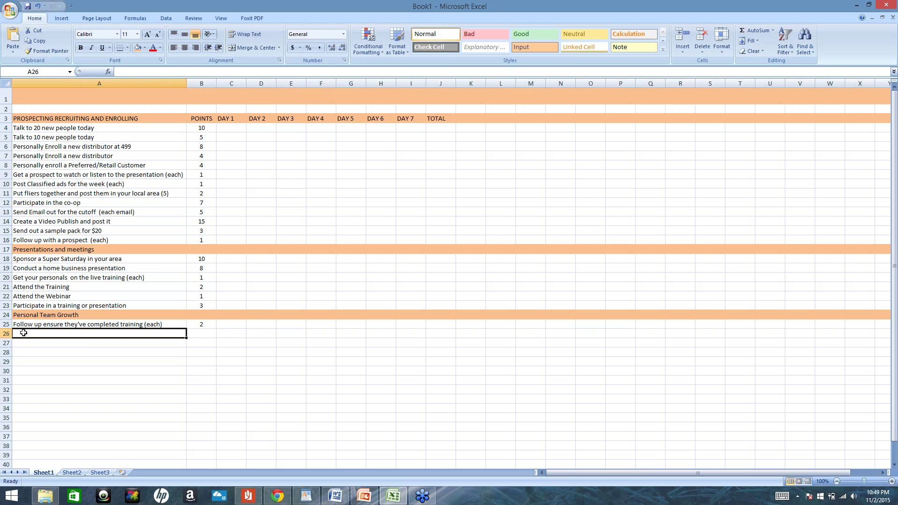
{"action": "type", "text": "help s"}
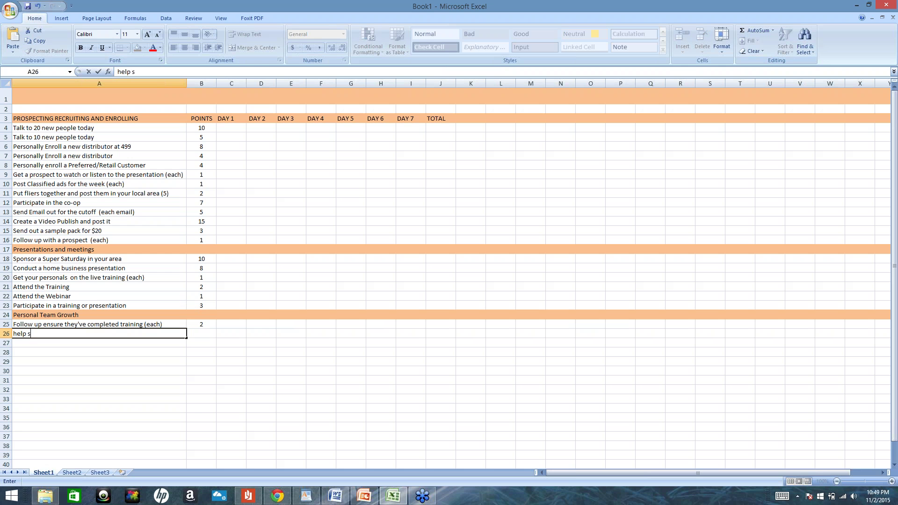
{"action": "type", "text": "omeone go up in rank"}
{"action": "key", "text": "Tab"}
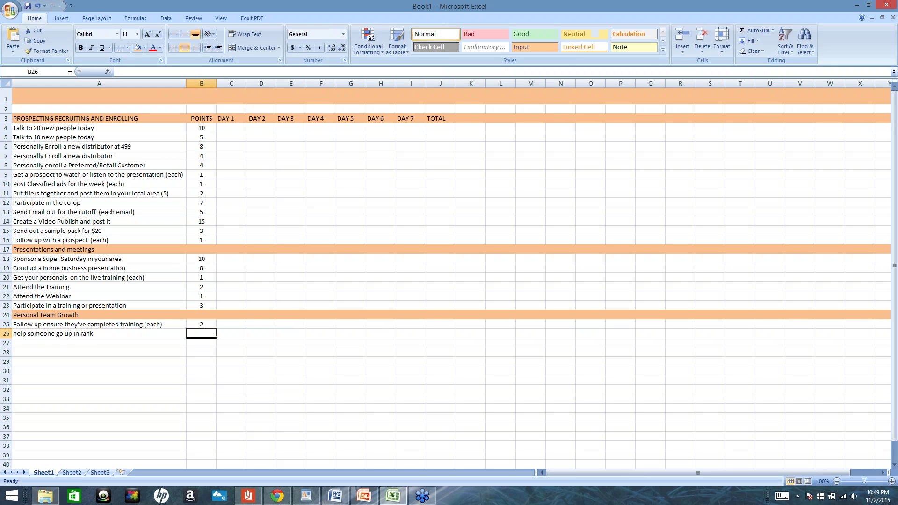
{"action": "type", "text": "7"}
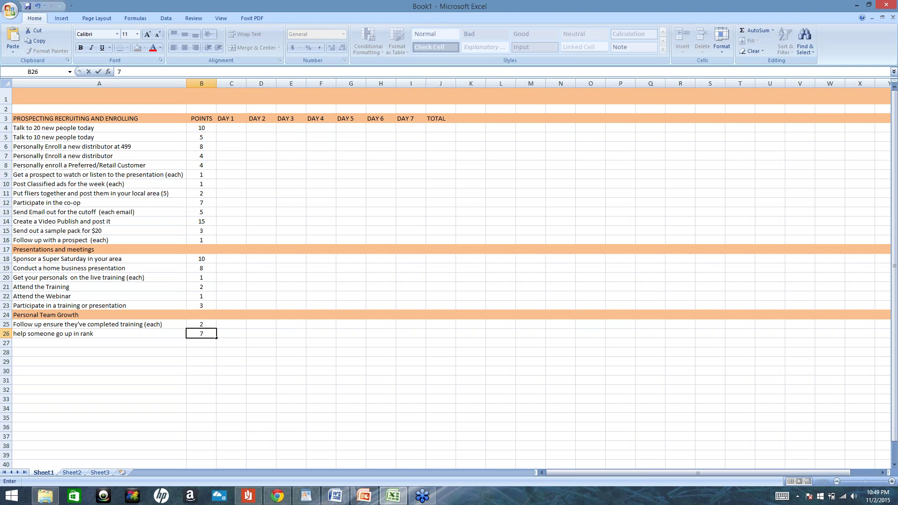
{"action": "left_click", "coordinate": [7, 97]}
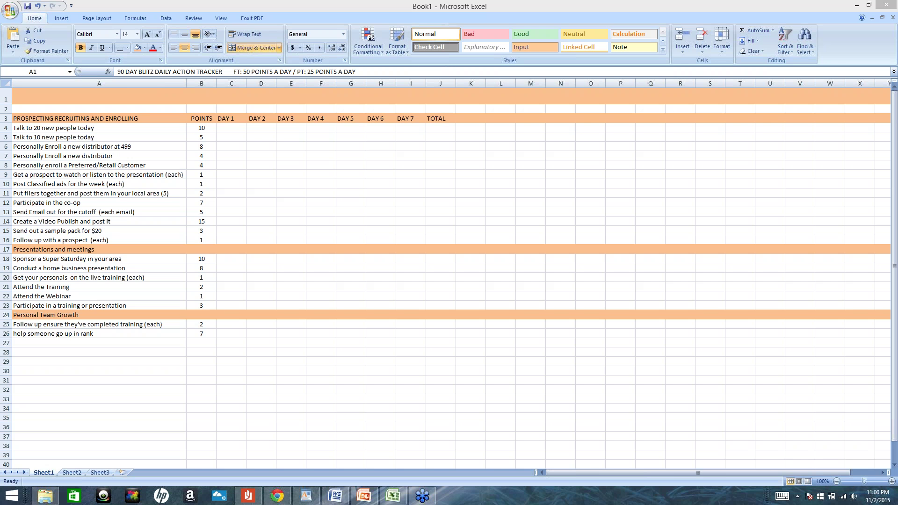
{"action": "mouse_move", "coordinate": [896, 2]}
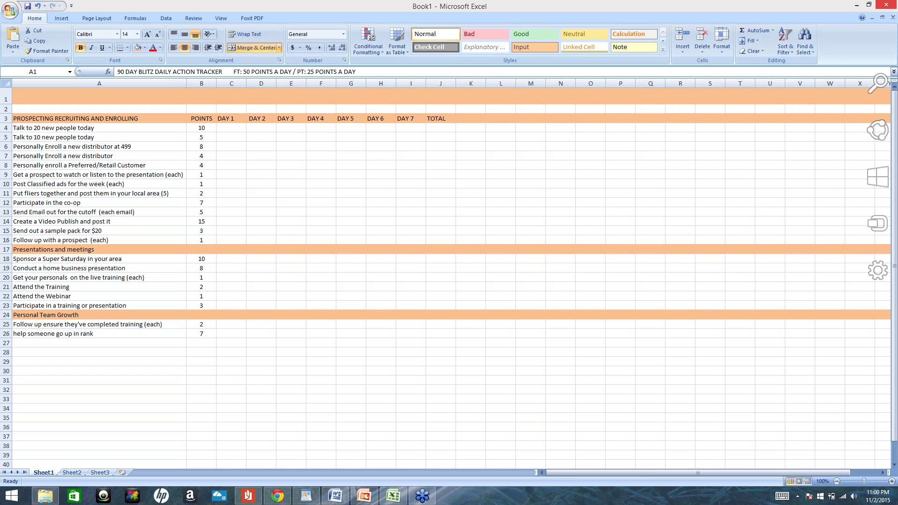